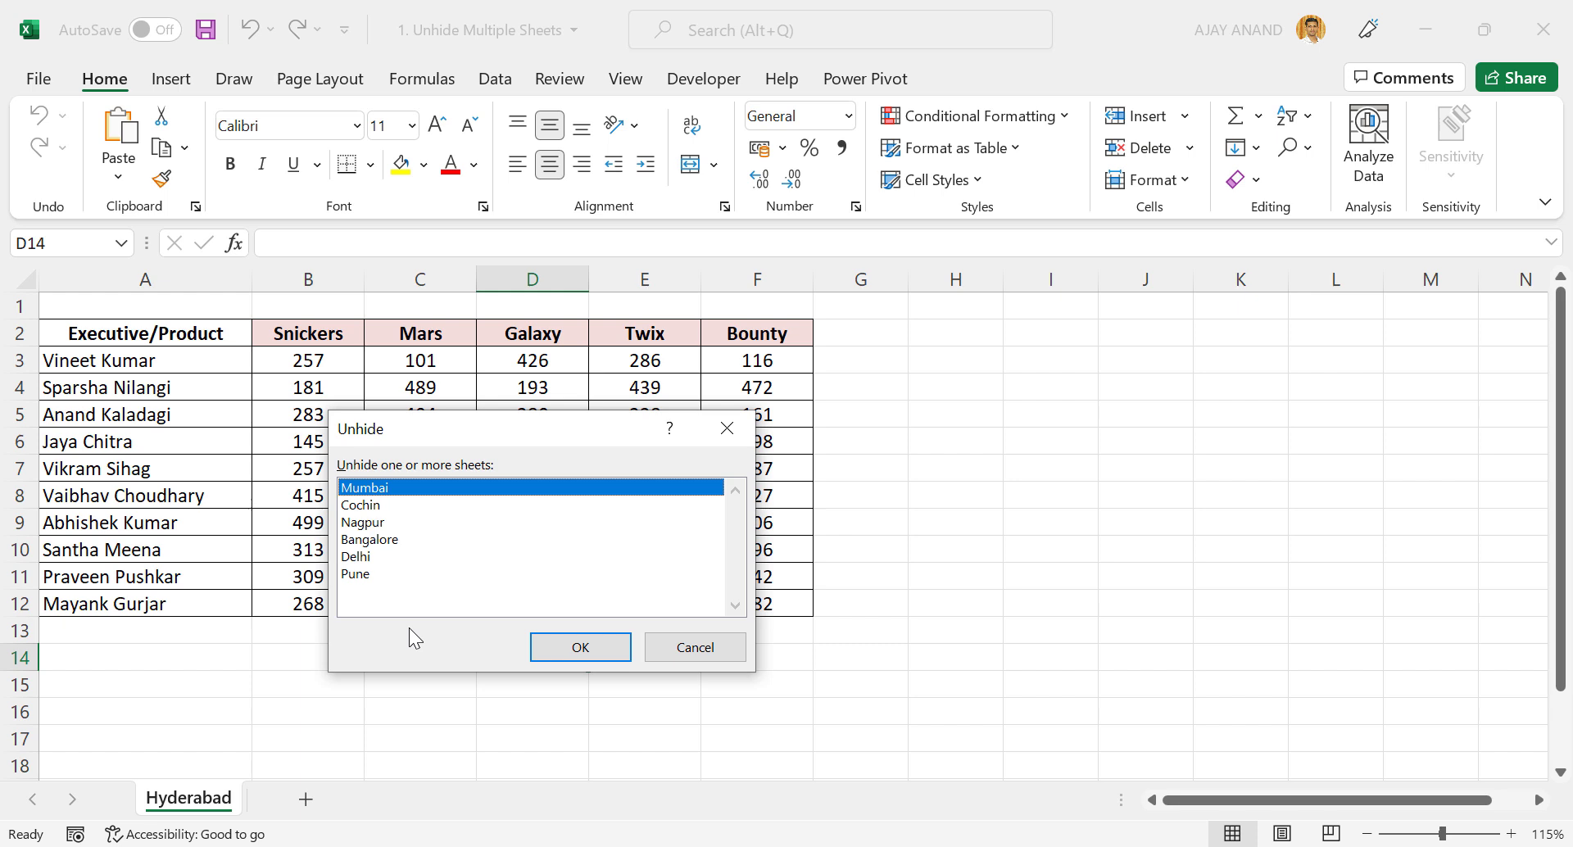
Unhide the Nagpur and Delhi sheets together
left_click(387, 523)
key("ctrl")
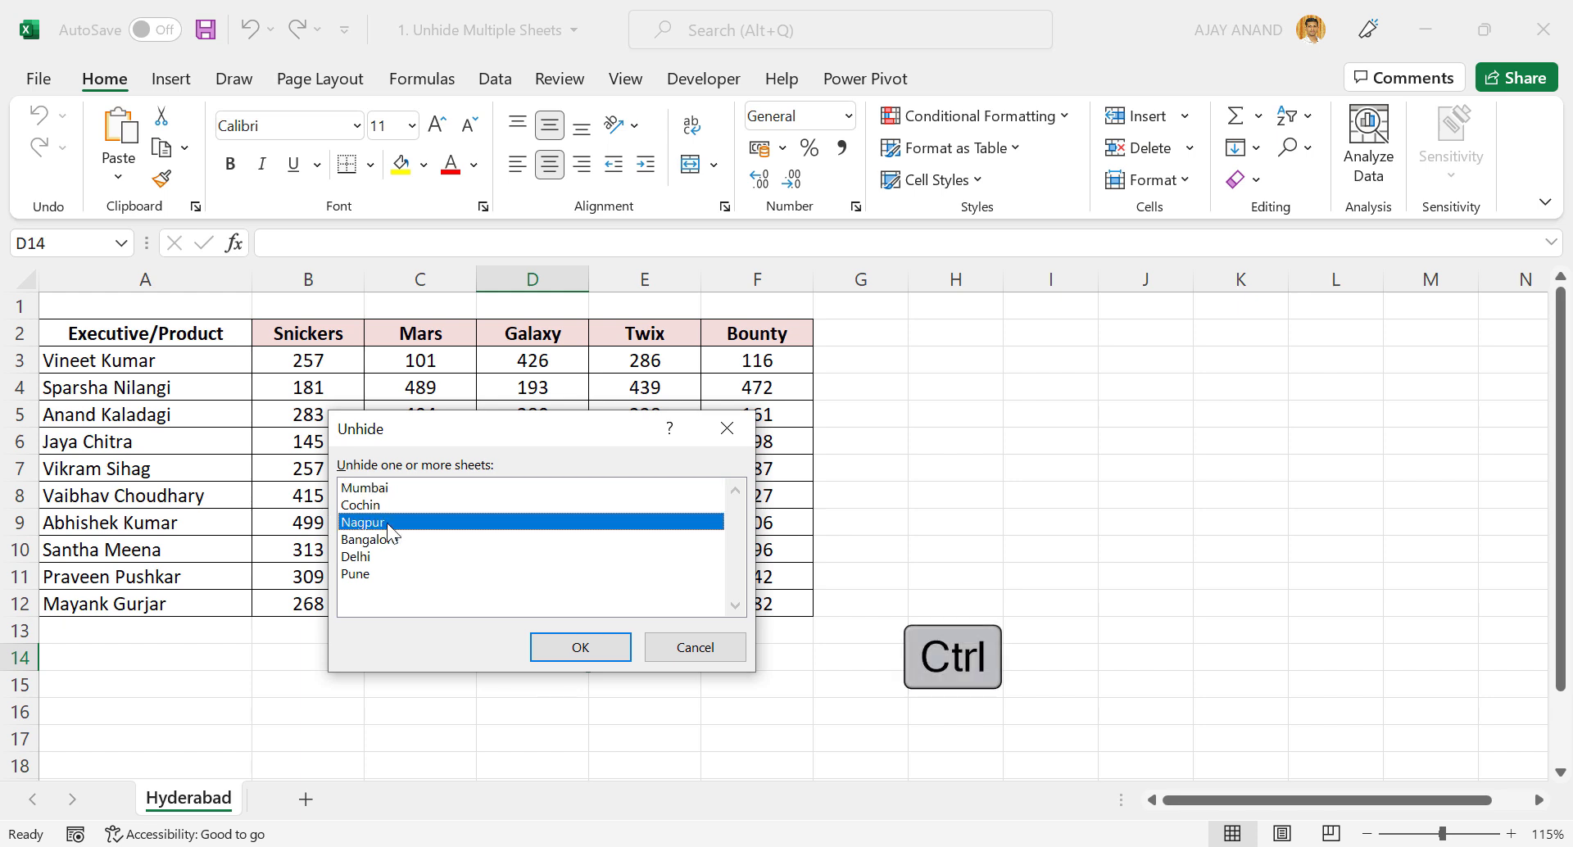
left_click(380, 556, "ctrl")
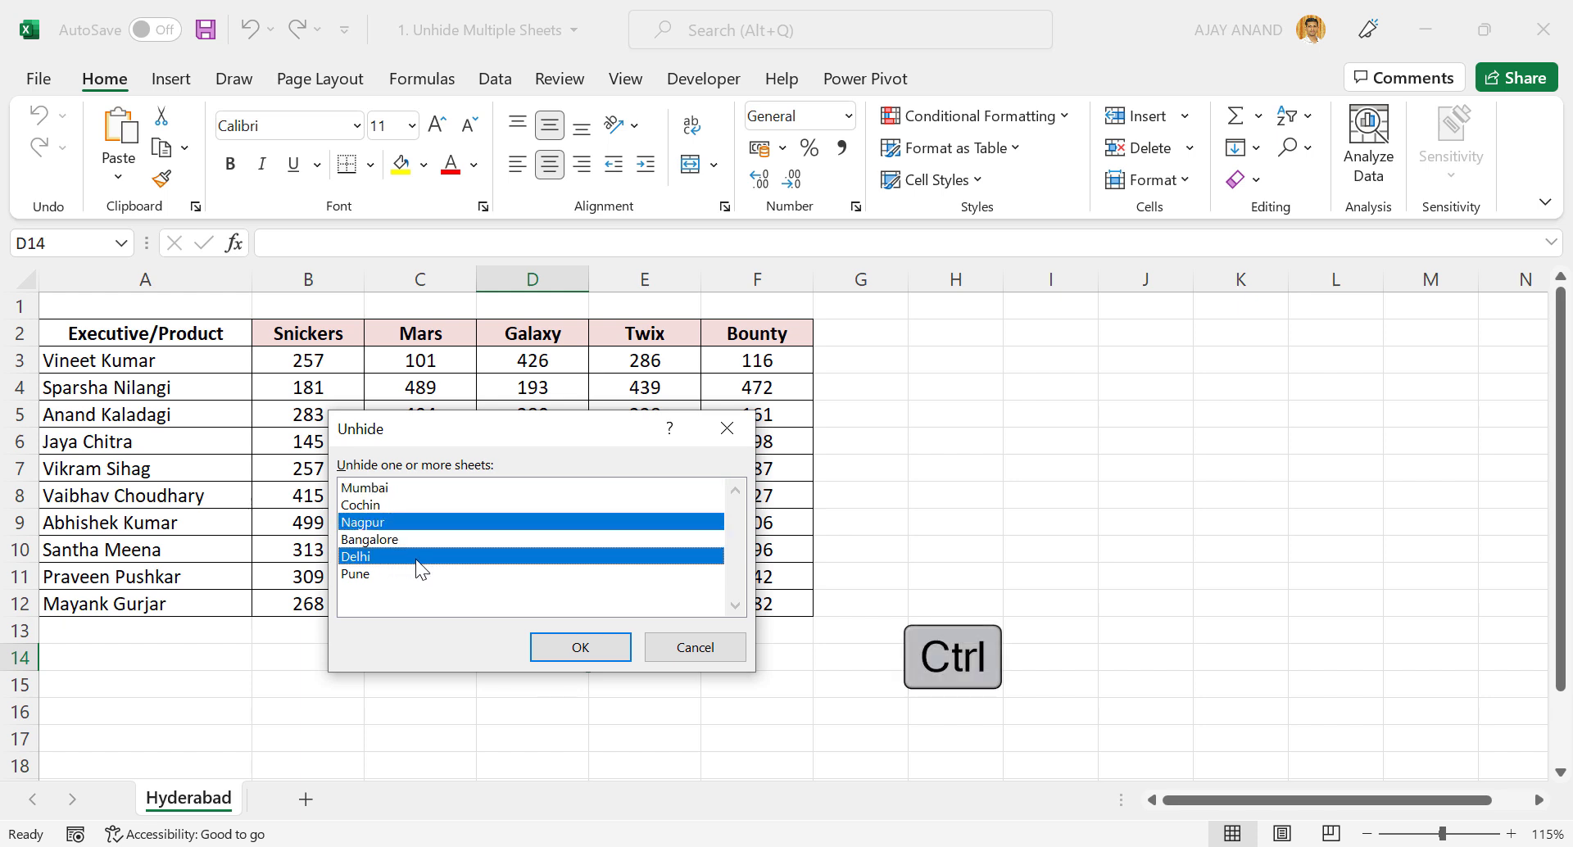
left_click(535, 644)
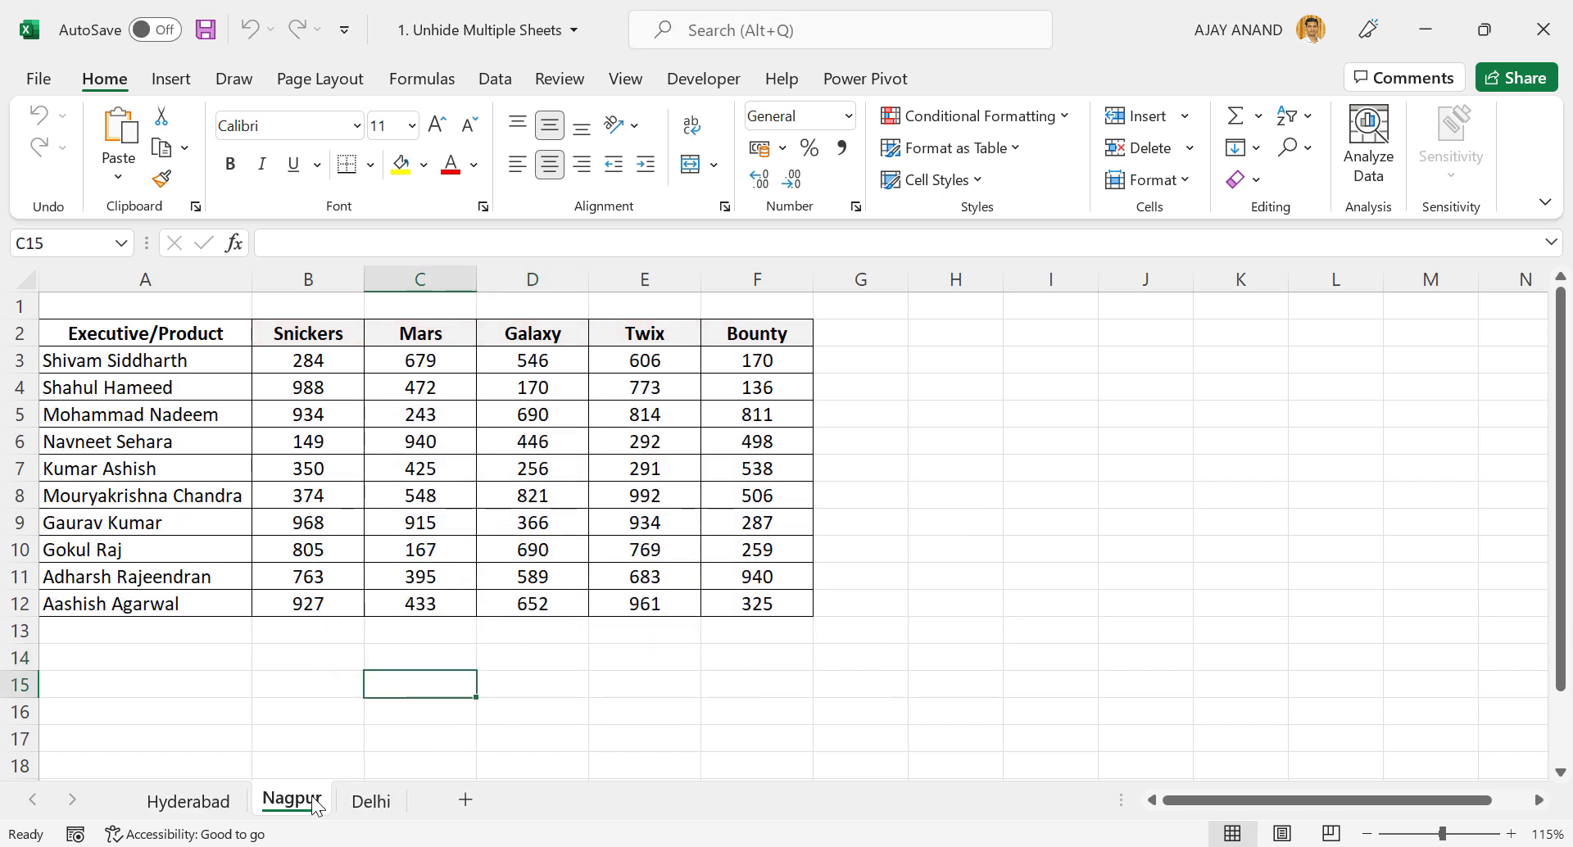
Unhide the four remaining hidden sheets, Mumbai, Cochin, Bangalore and Pune, in one go
right_click(371, 803)
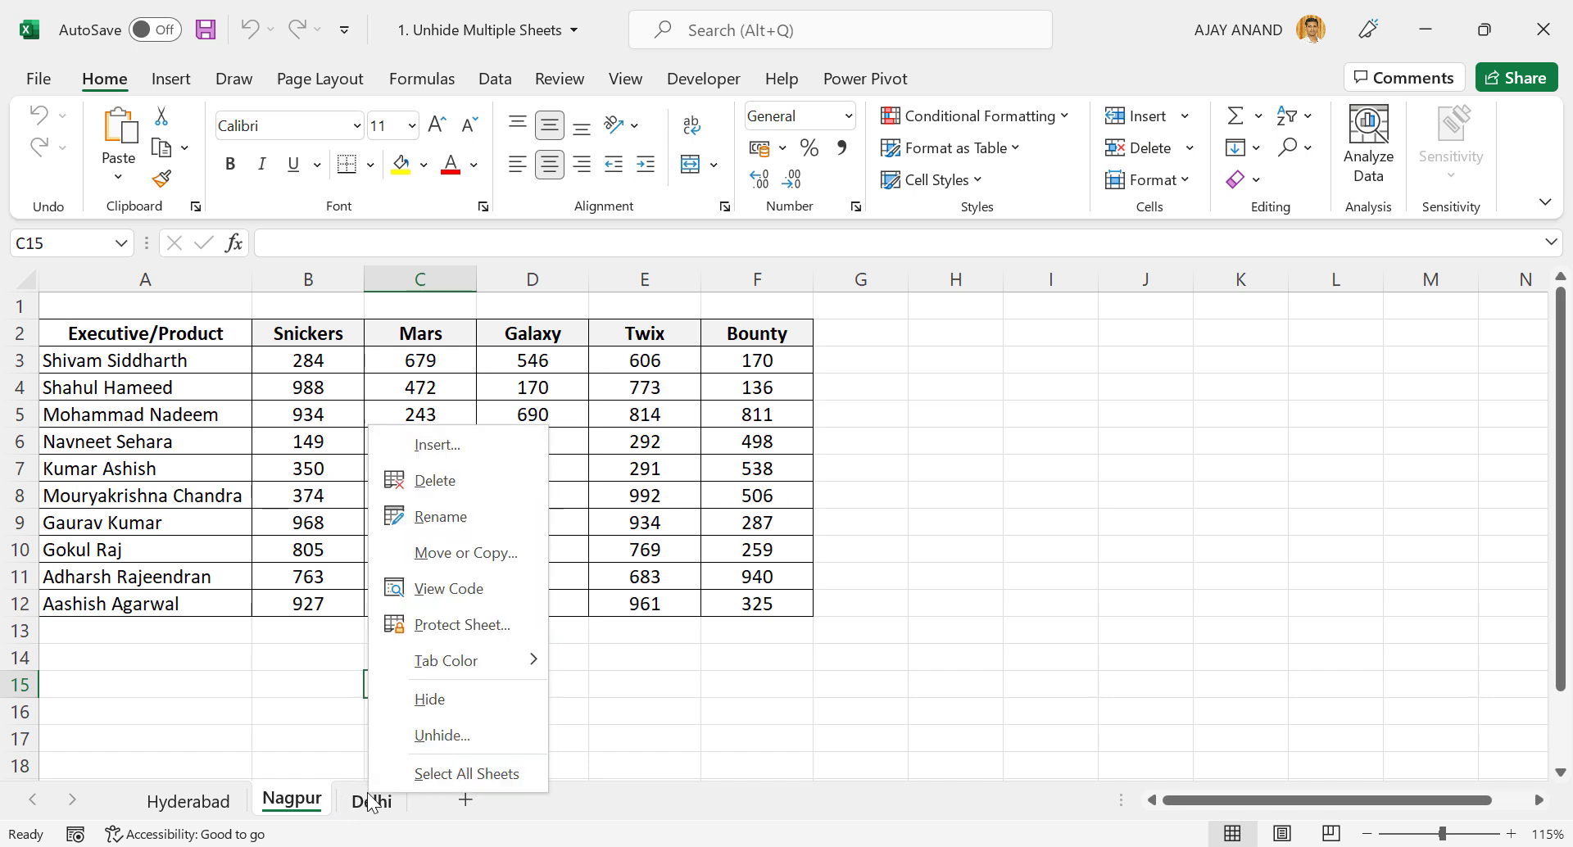
left_click(441, 742)
left_click_drag(436, 580, 650, 419)
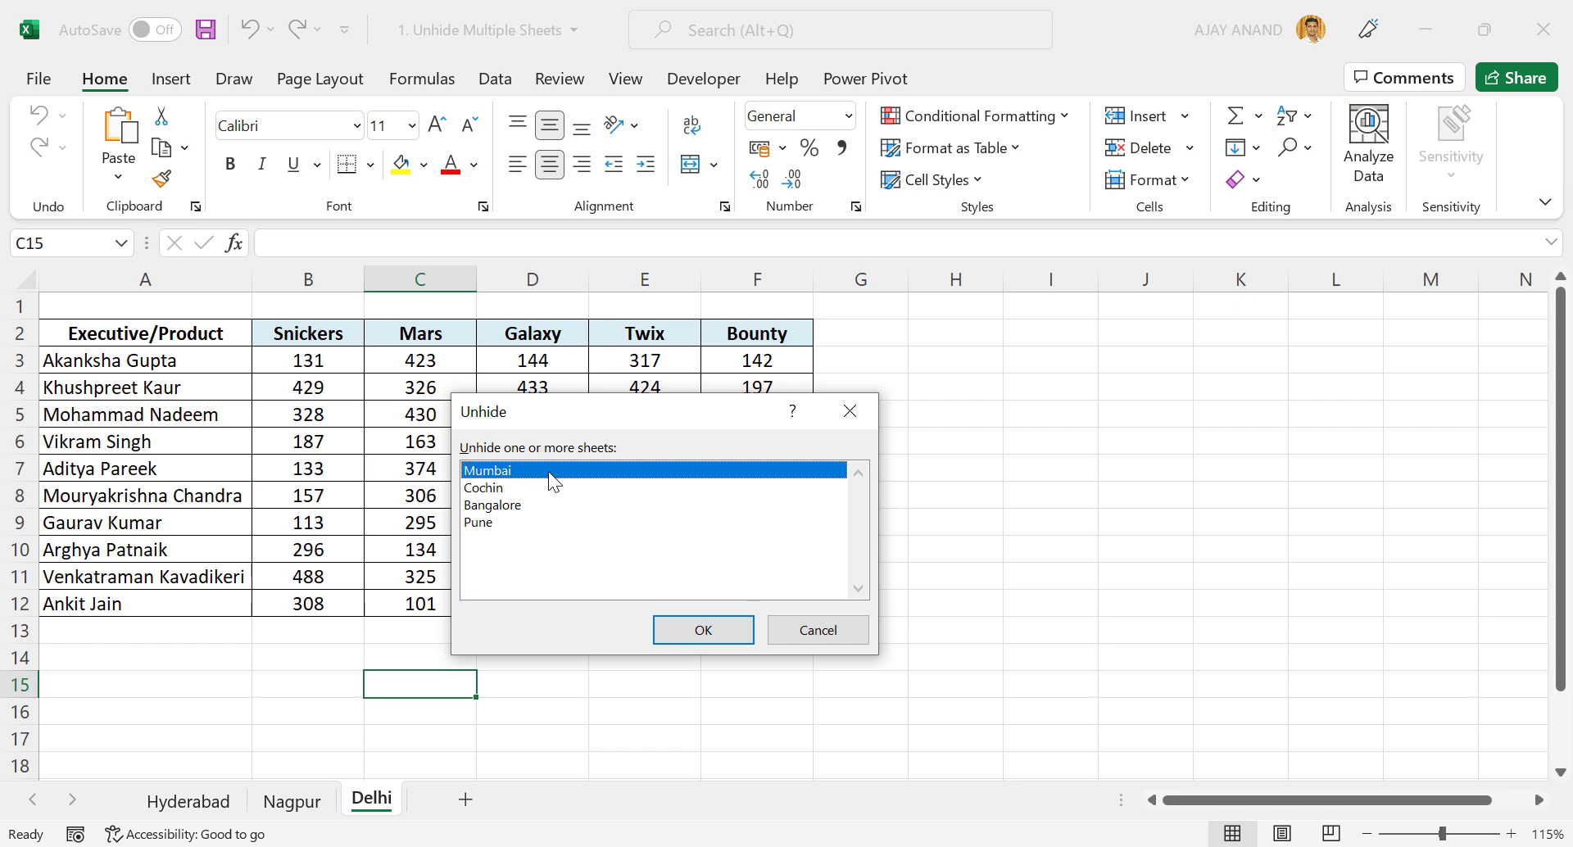
left_click(545, 525, "shift")
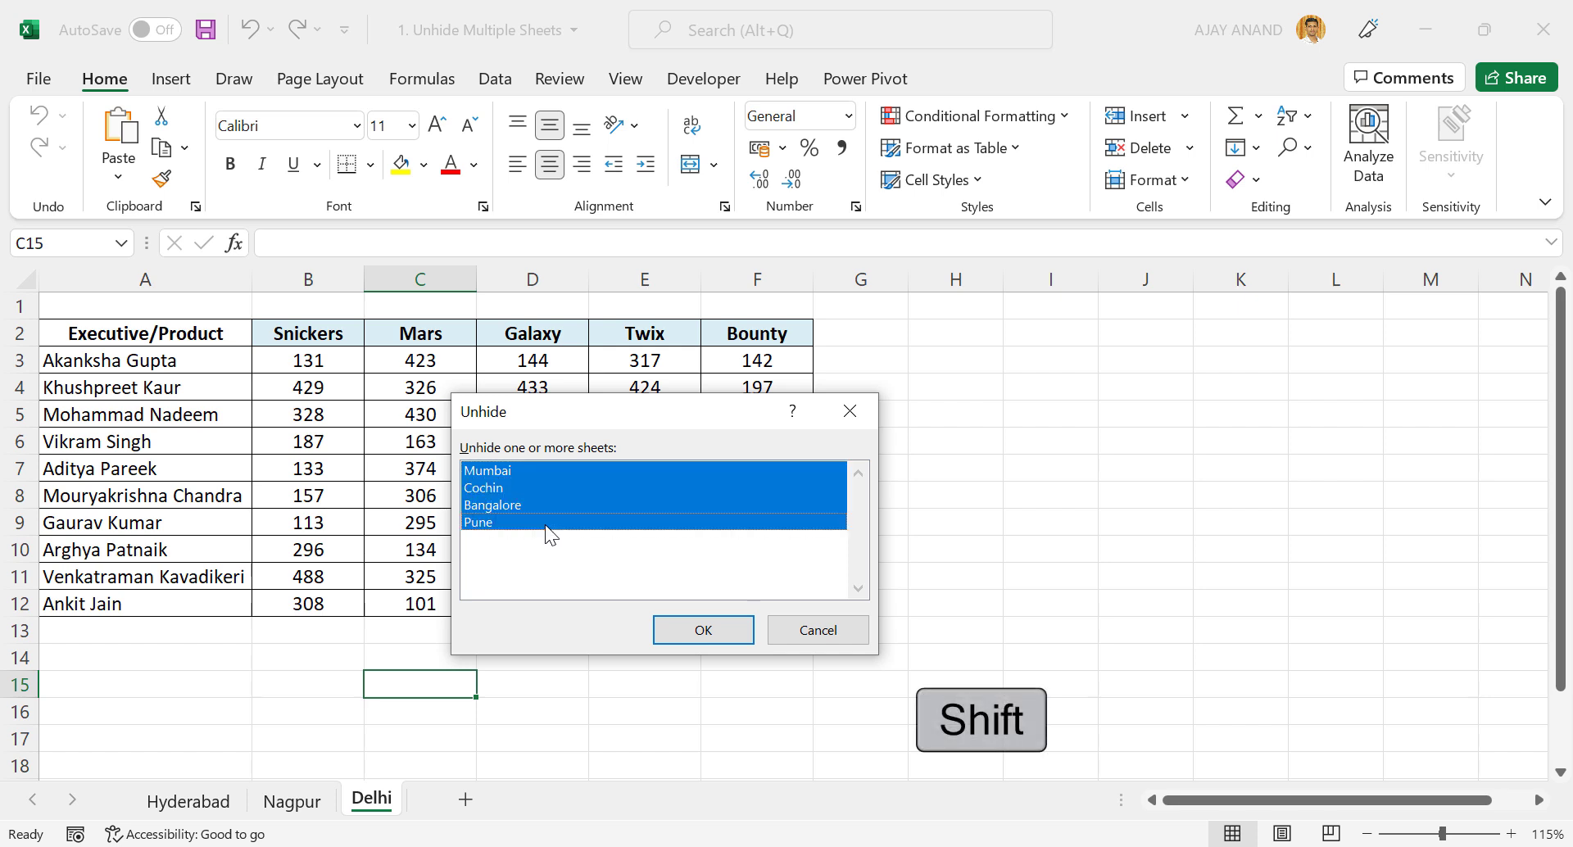
left_click(673, 630)
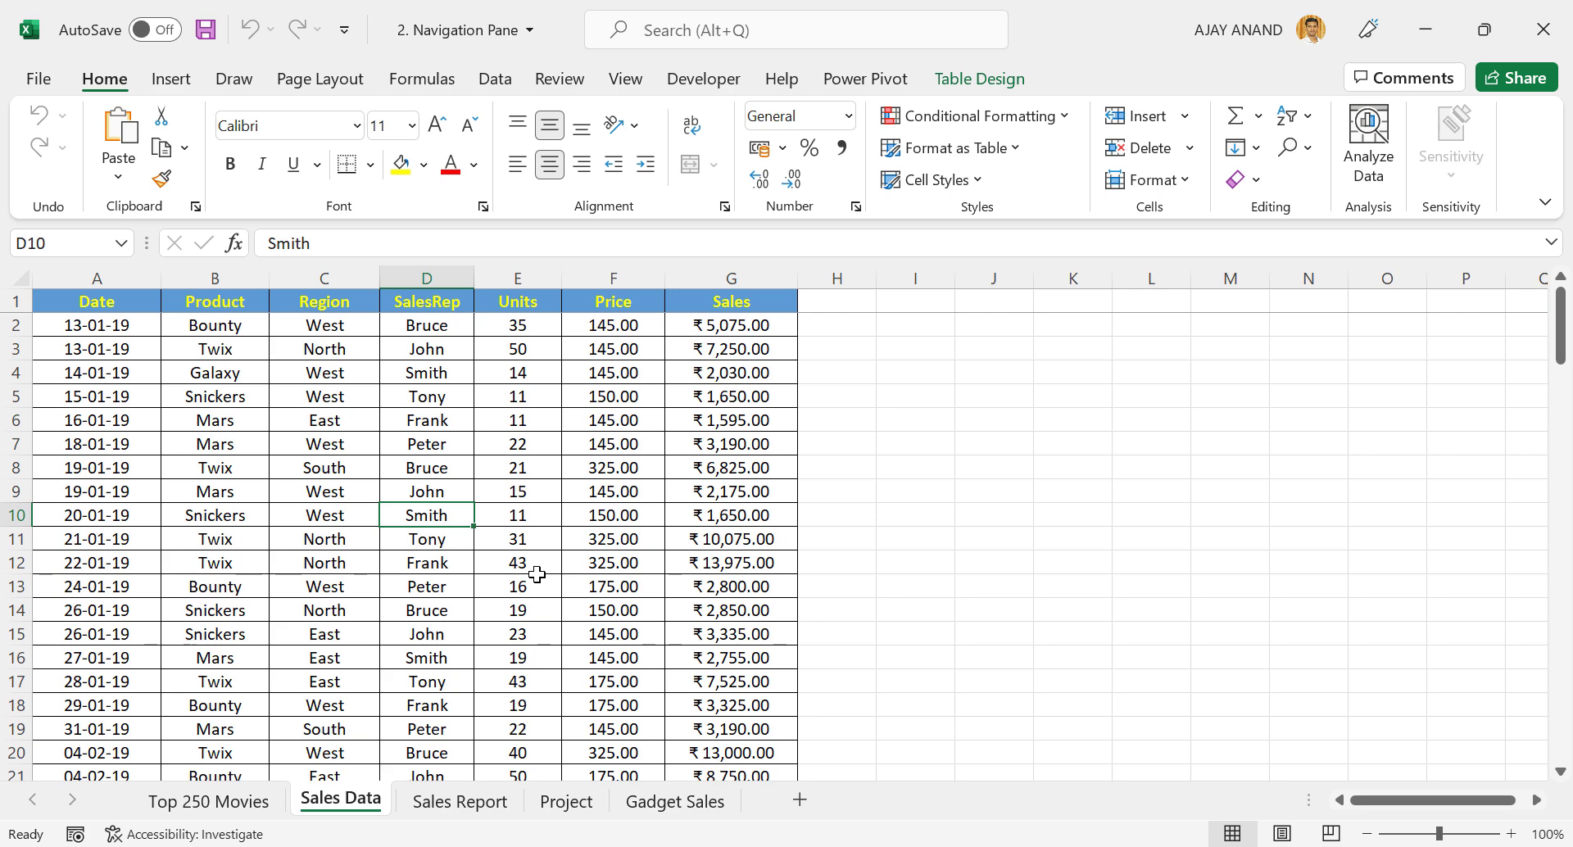
Show the Navigation pane in the 2. Navigation Pane workbook and check which sheets are offered for unhiding
left_click(636, 81)
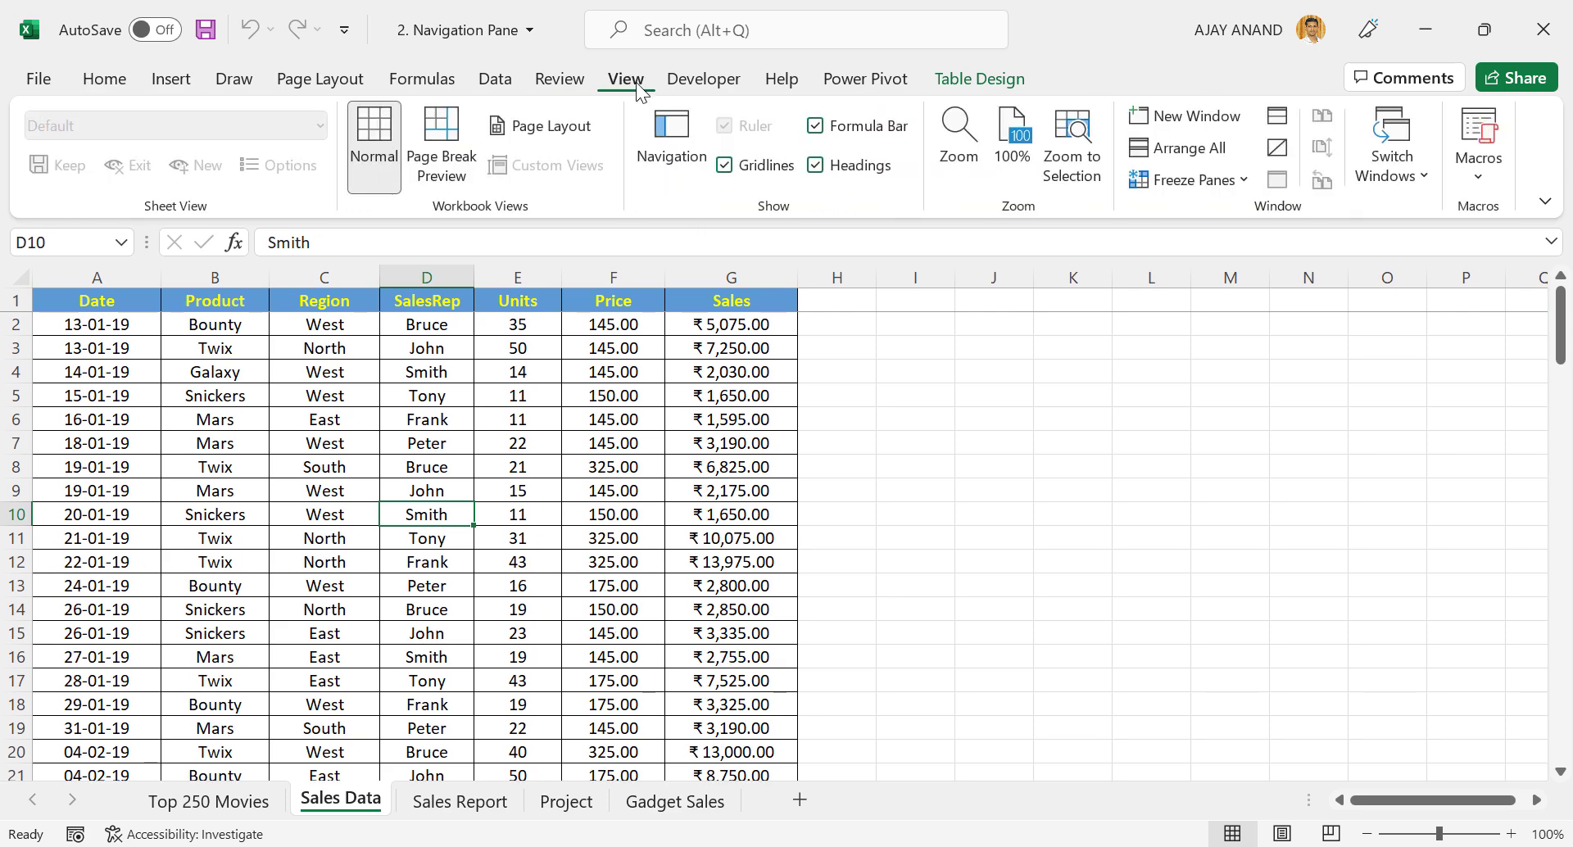
left_click(668, 168)
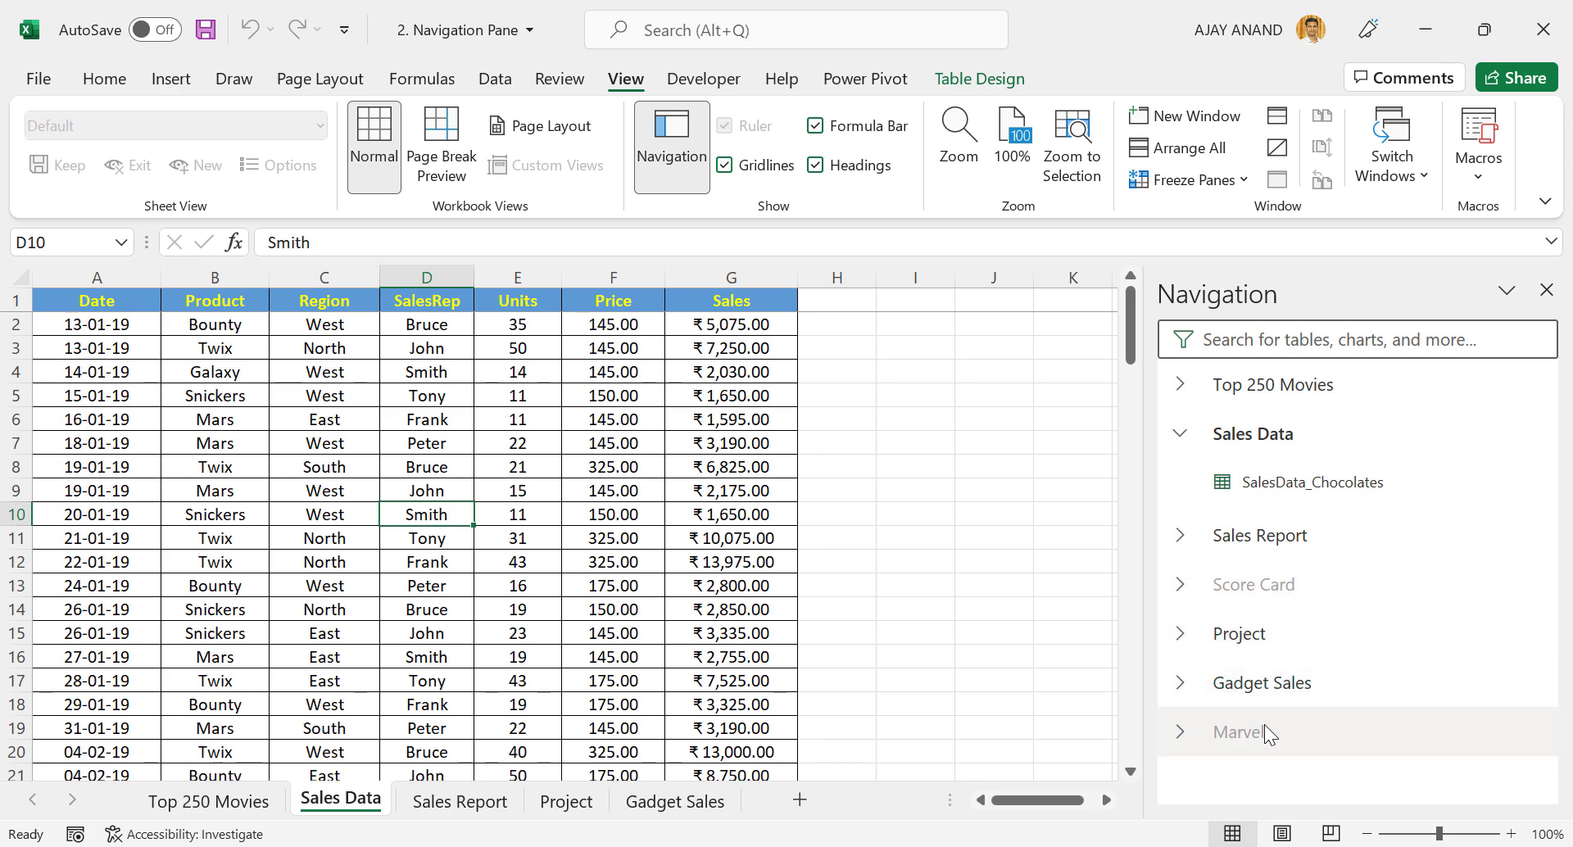
right_click(356, 807)
left_click(426, 746)
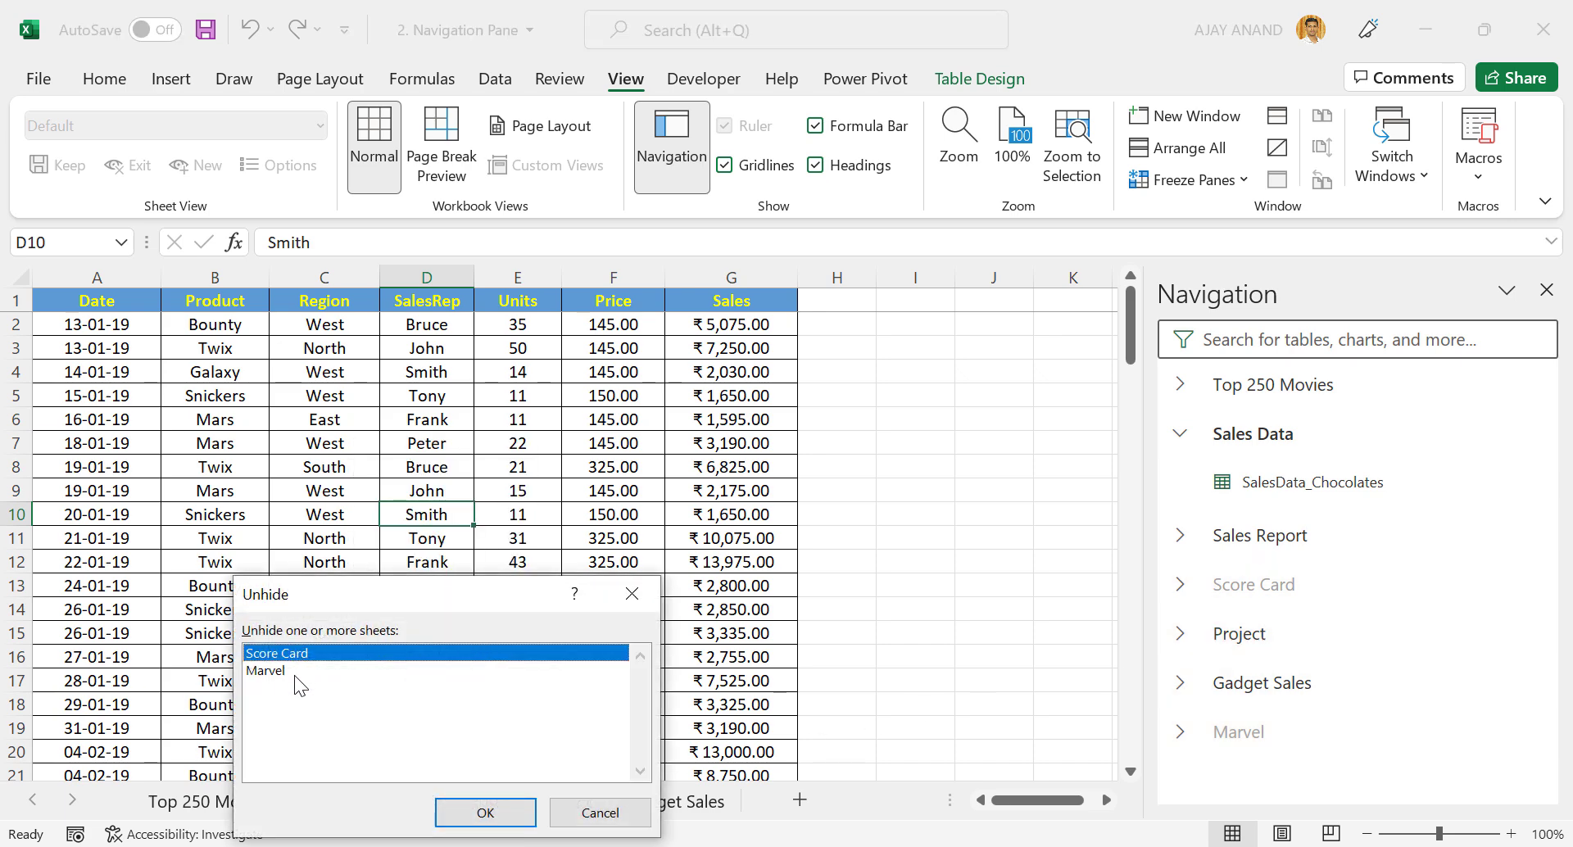
left_click(632, 594)
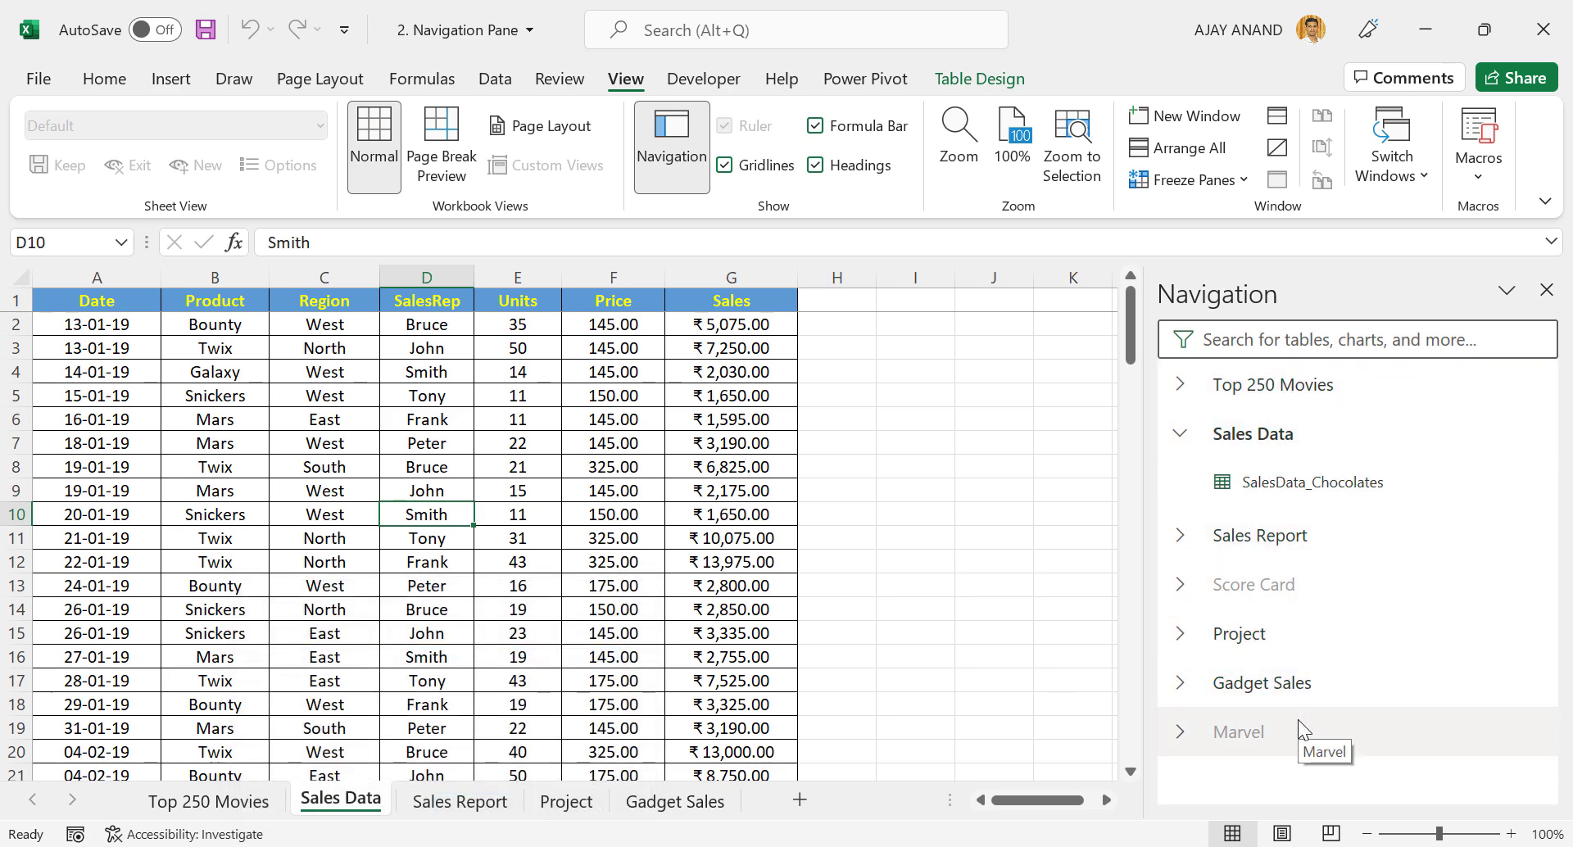
Unhide the Score Card sheet from the Navigation pane and go to the Top 250 Movies sheet
right_click(1265, 585)
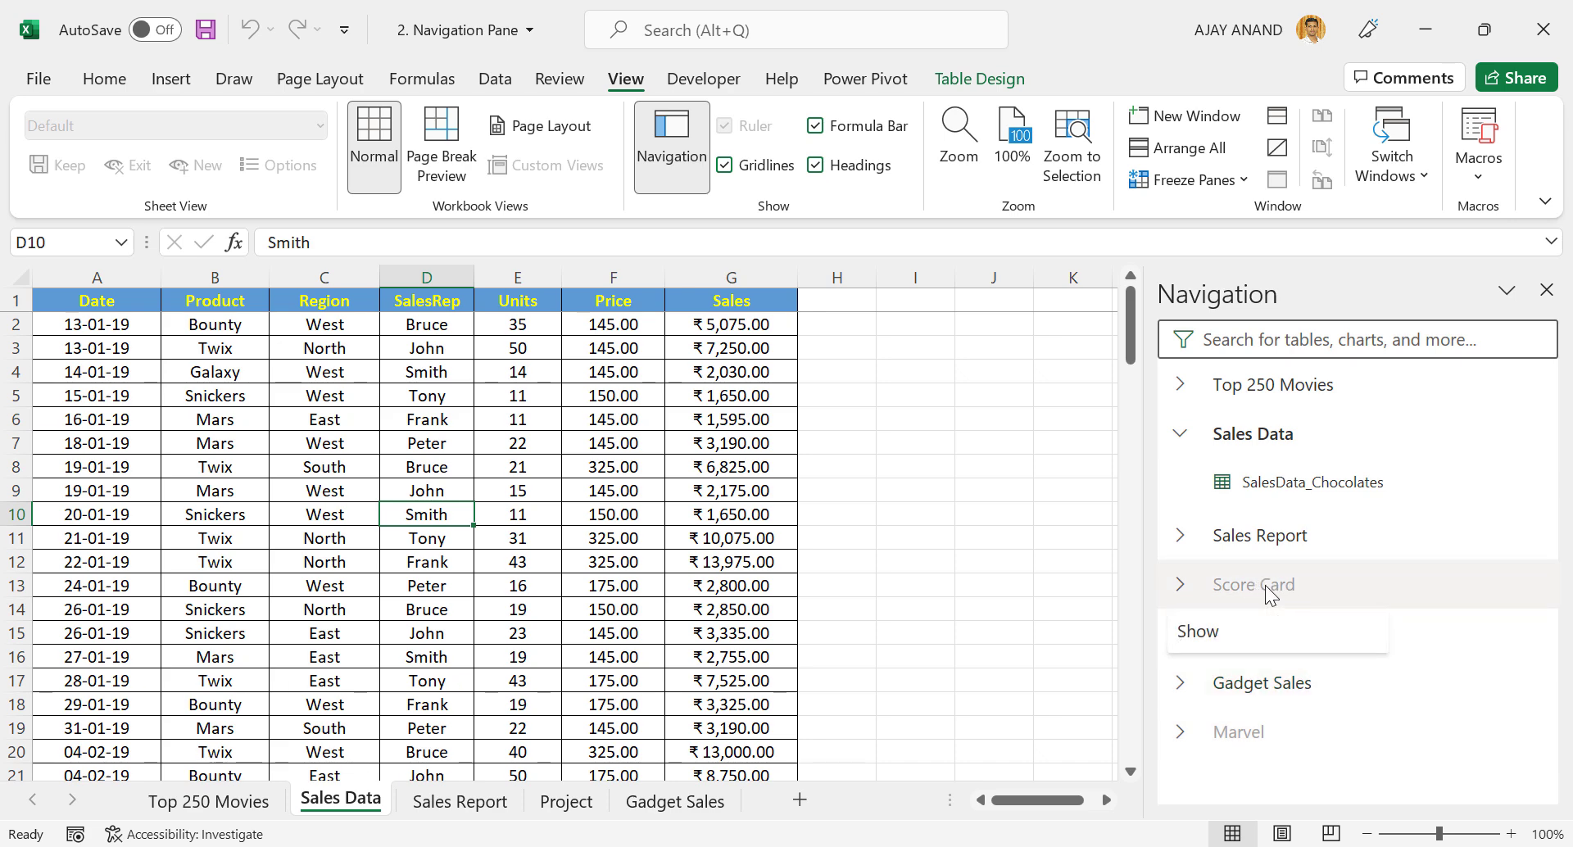
left_click(1249, 637)
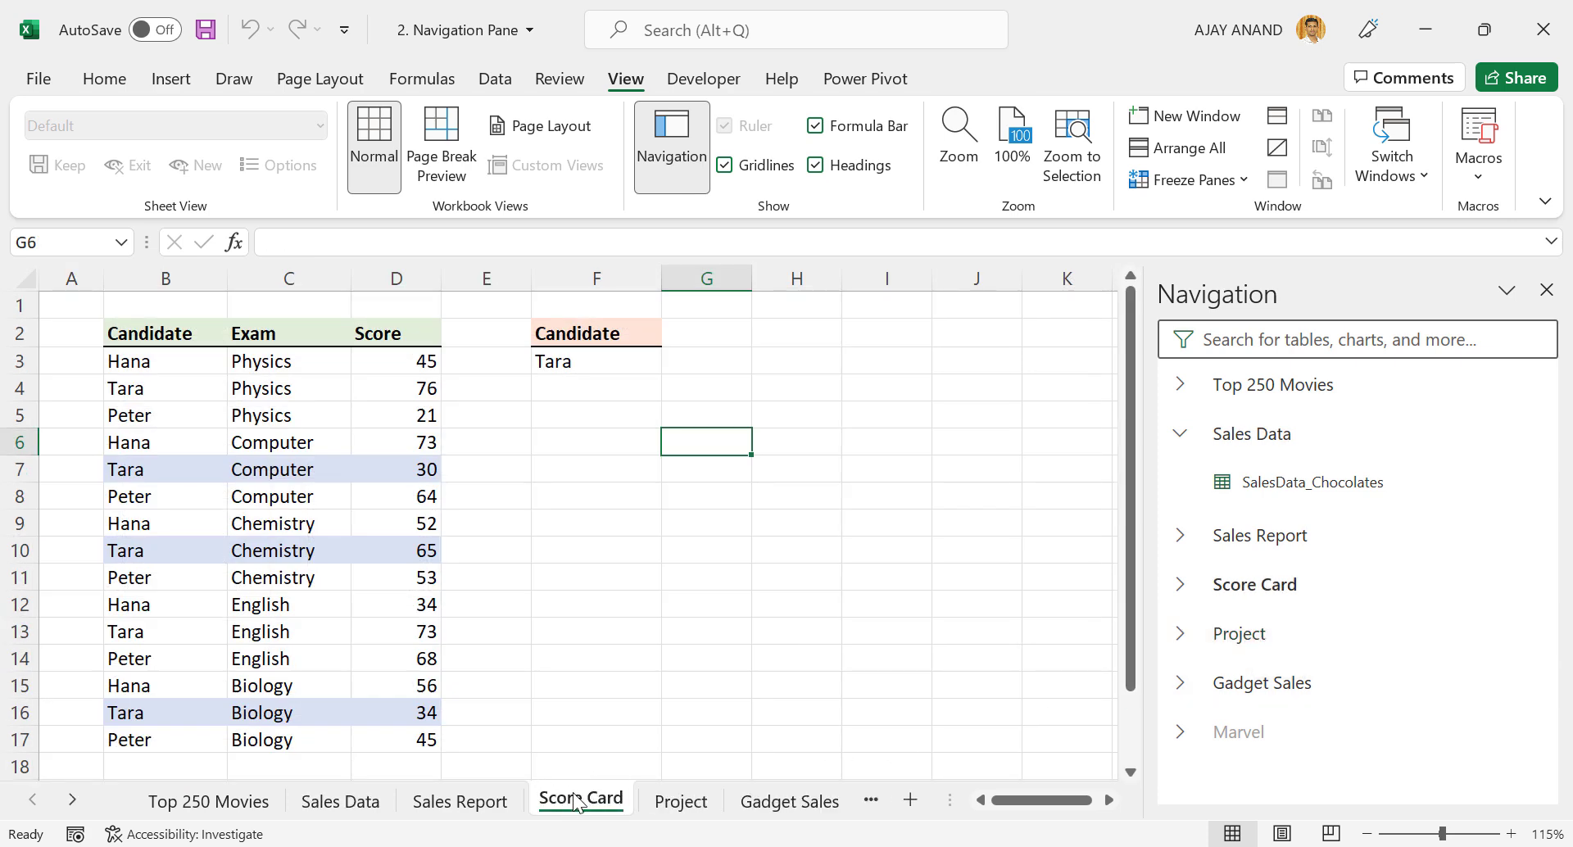
left_click(1274, 386)
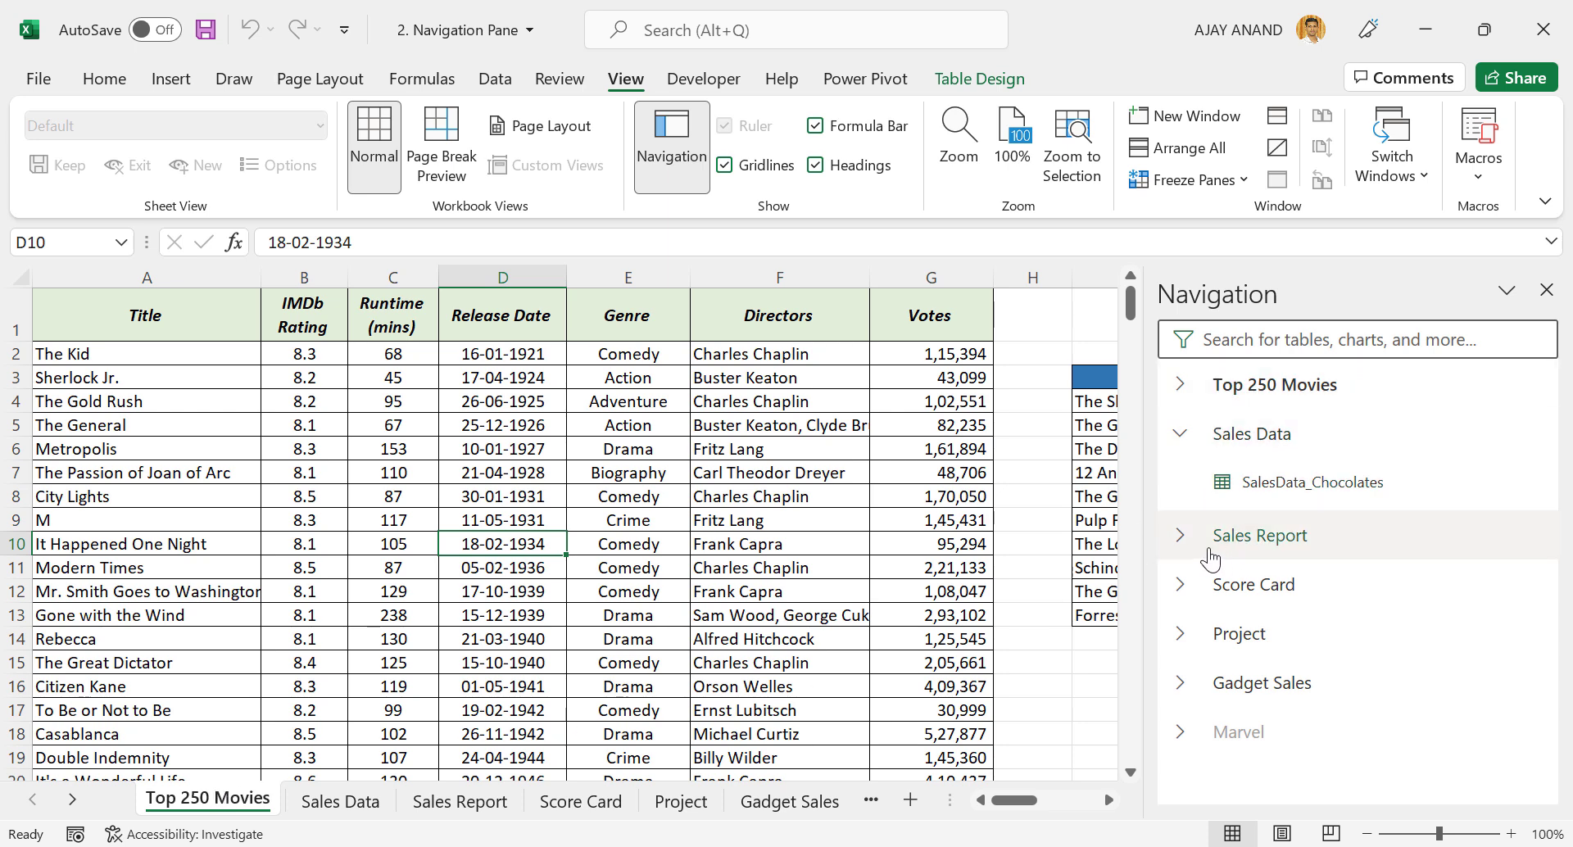
Expand the Sales Report sheet's objects in the Navigation pane and jump to its Sales Rep Performance chart and Summary PivotTable
left_click(1183, 534)
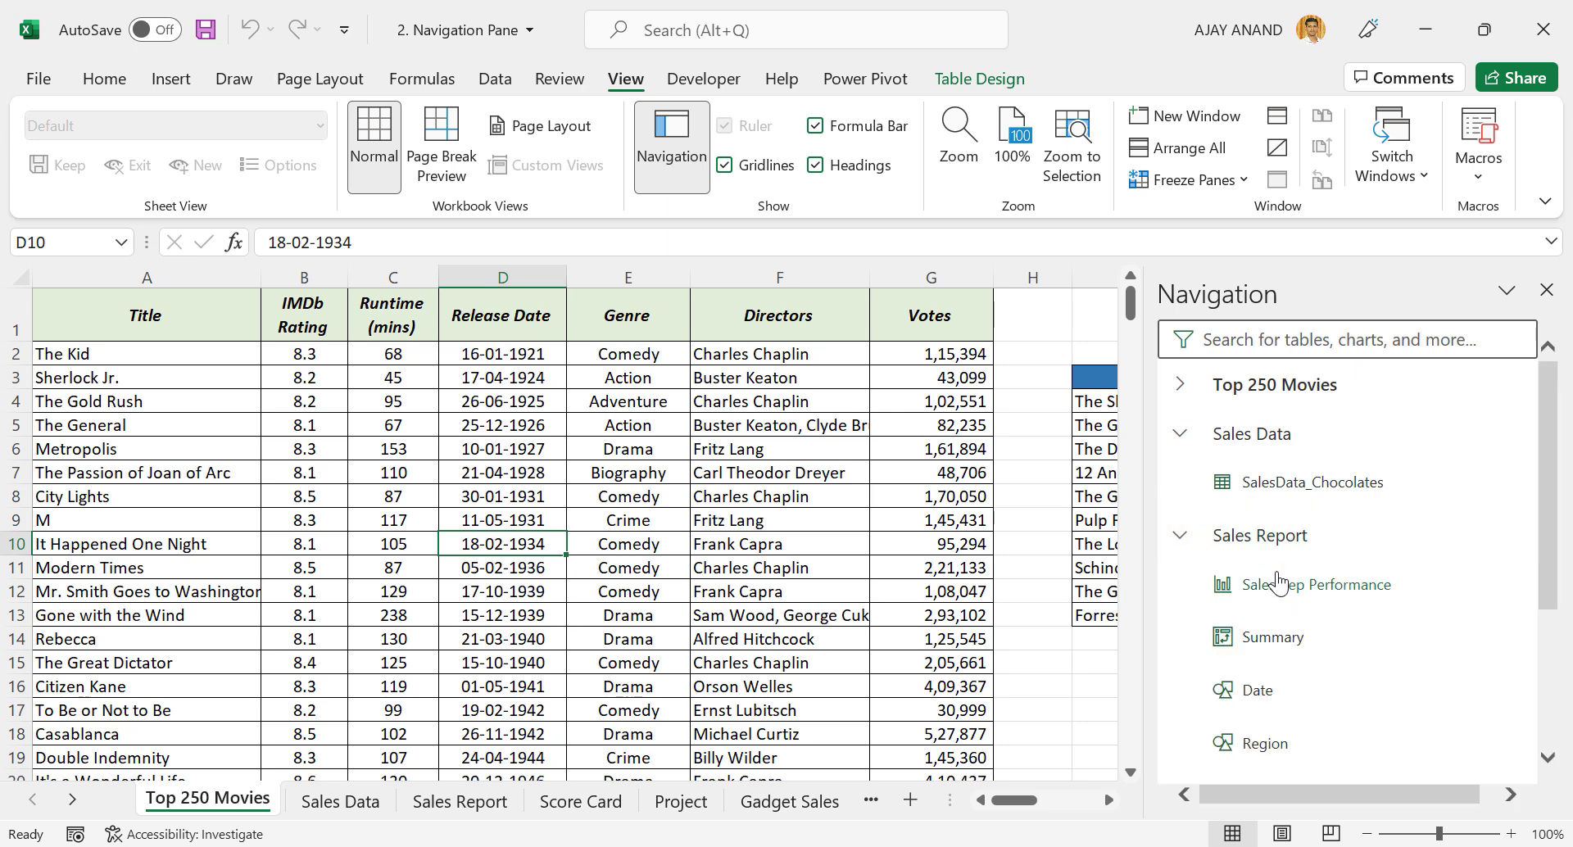
scroll(1283, 603, "down", 1)
scroll(1297, 553, "up", 1)
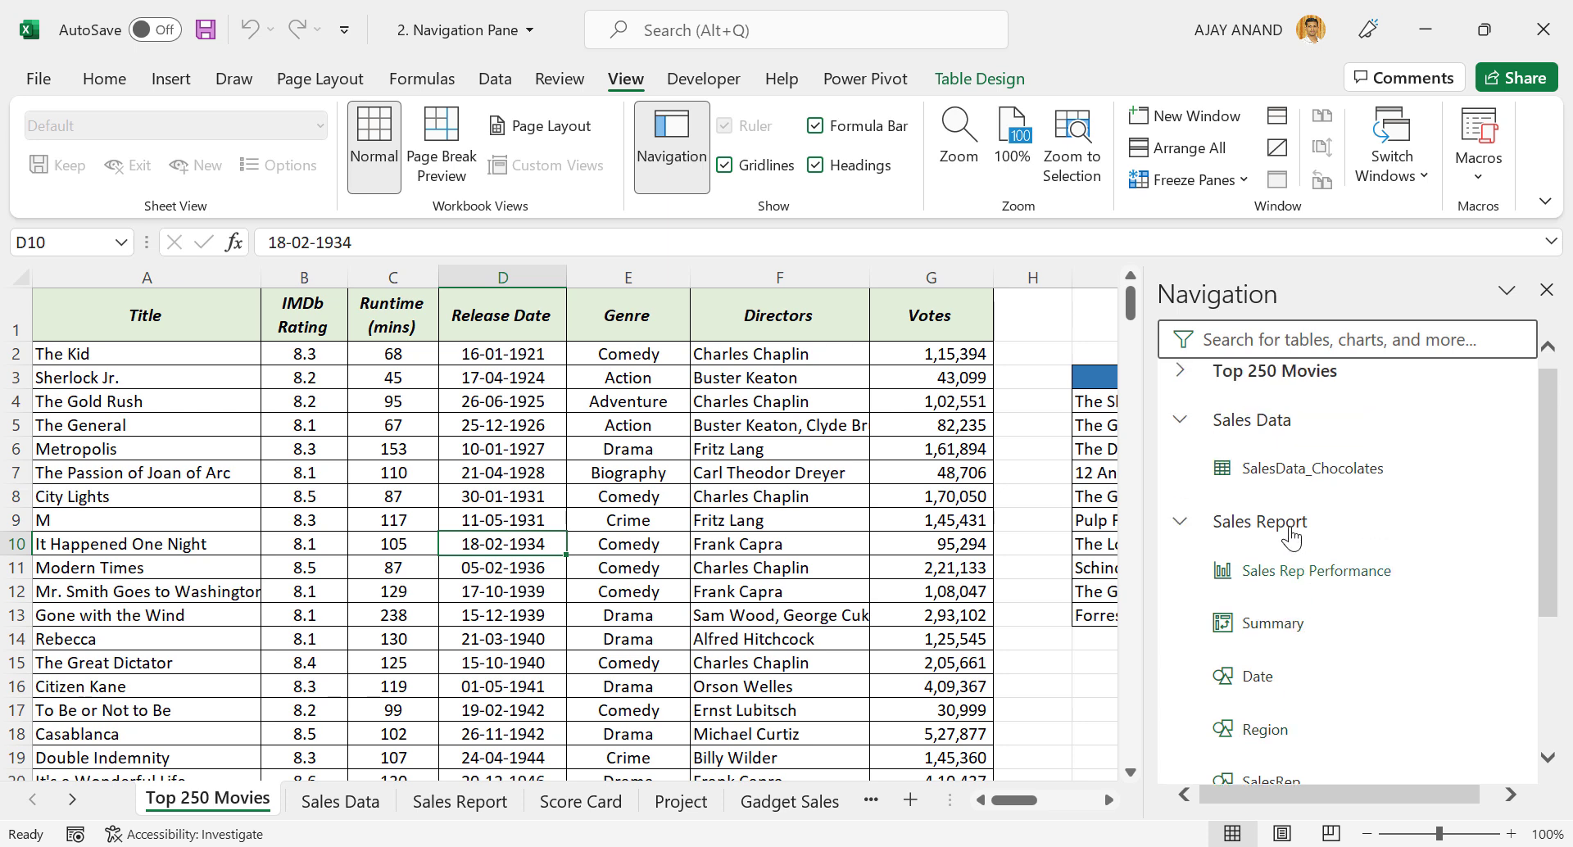
scroll(1294, 541, "down", 1)
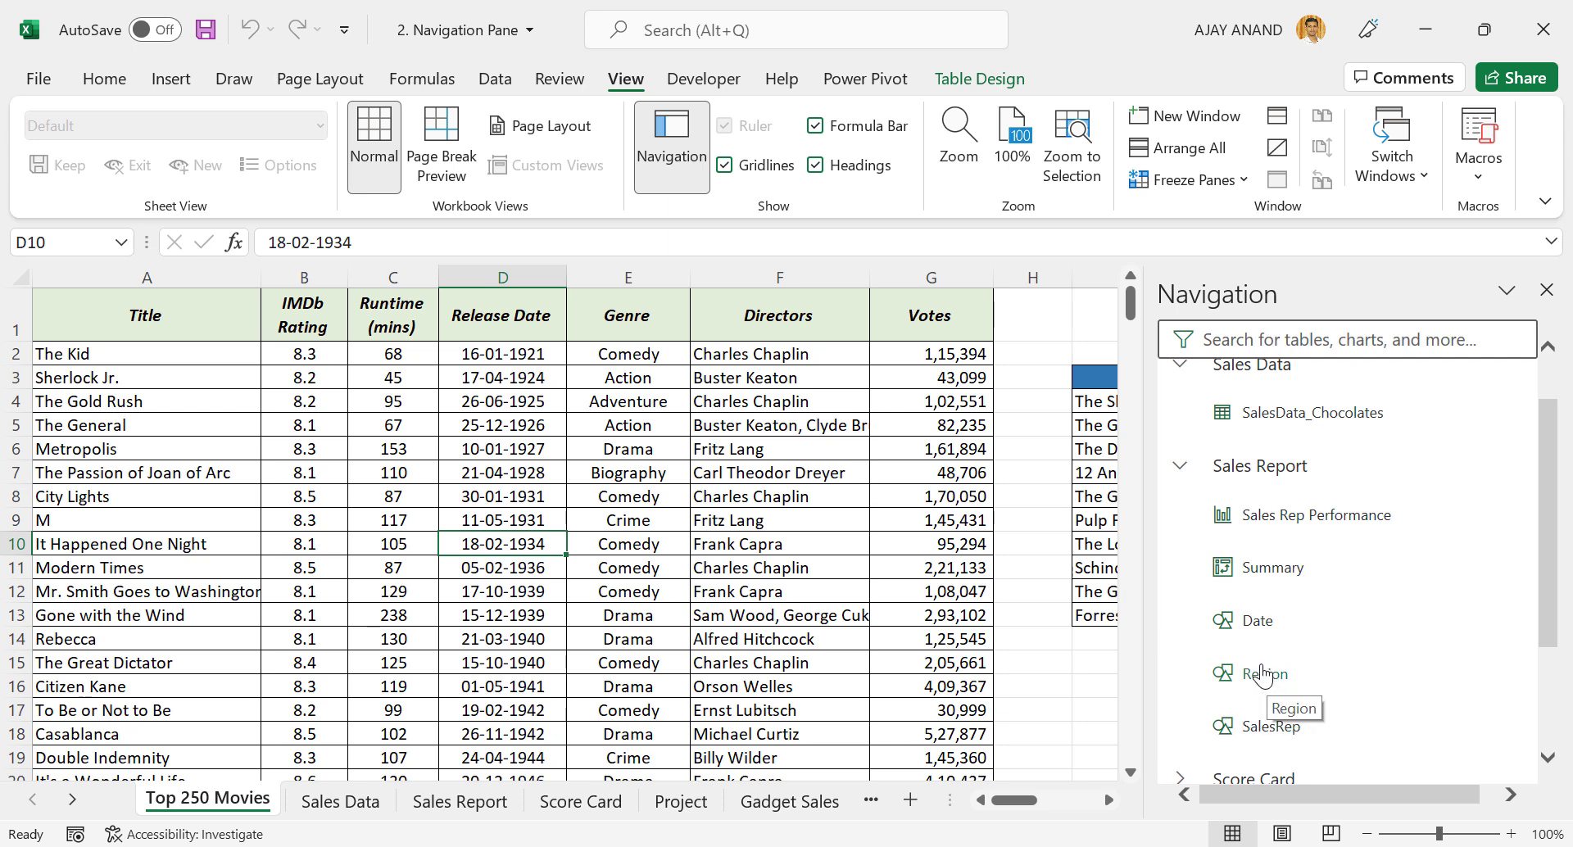
left_click(1296, 526)
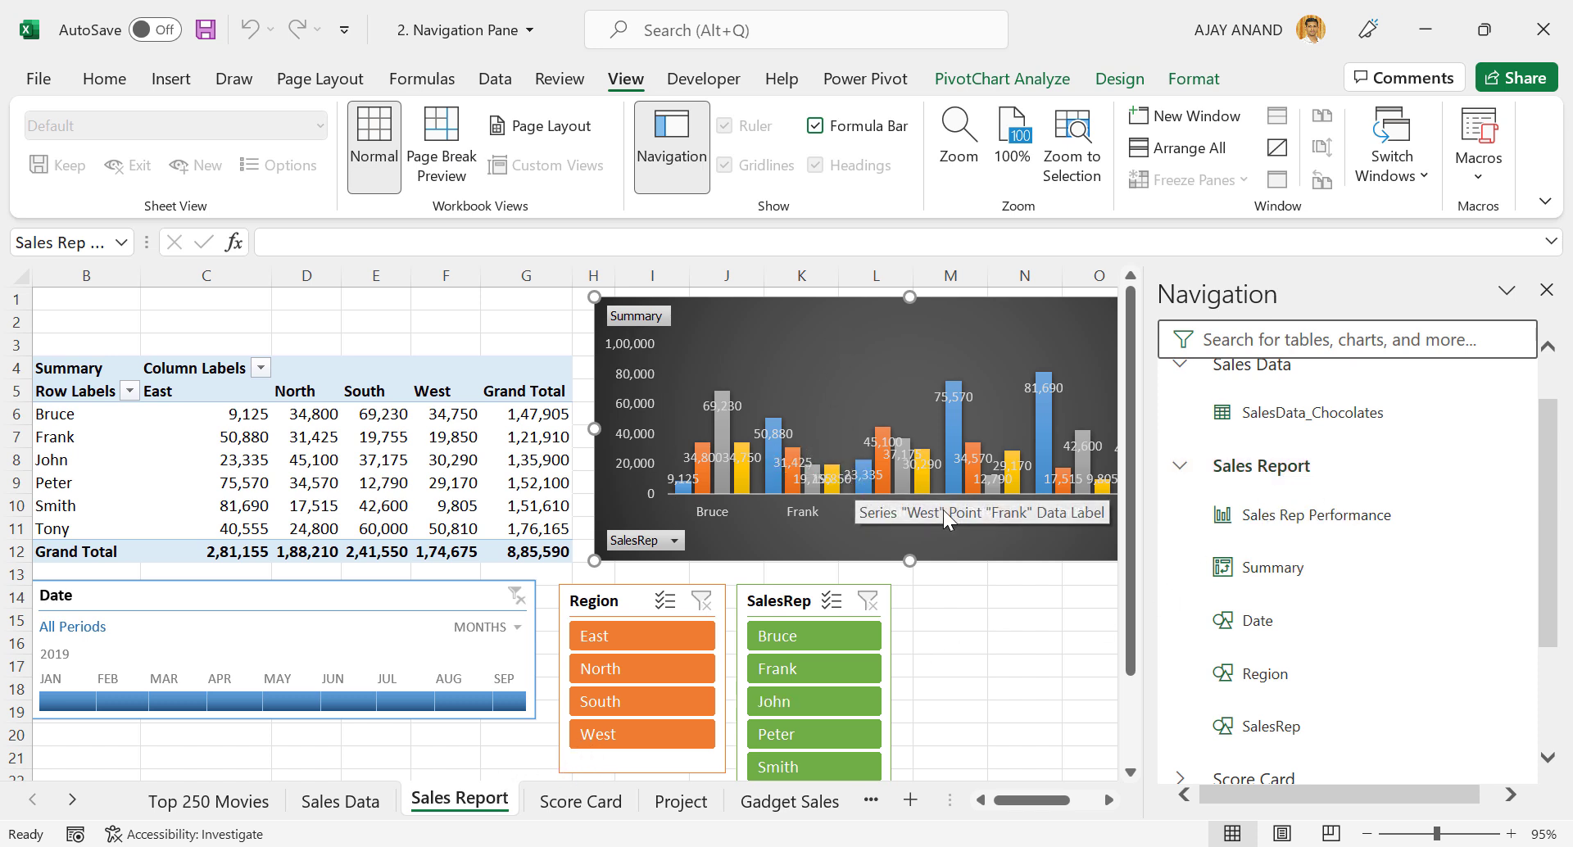
left_click(1274, 569)
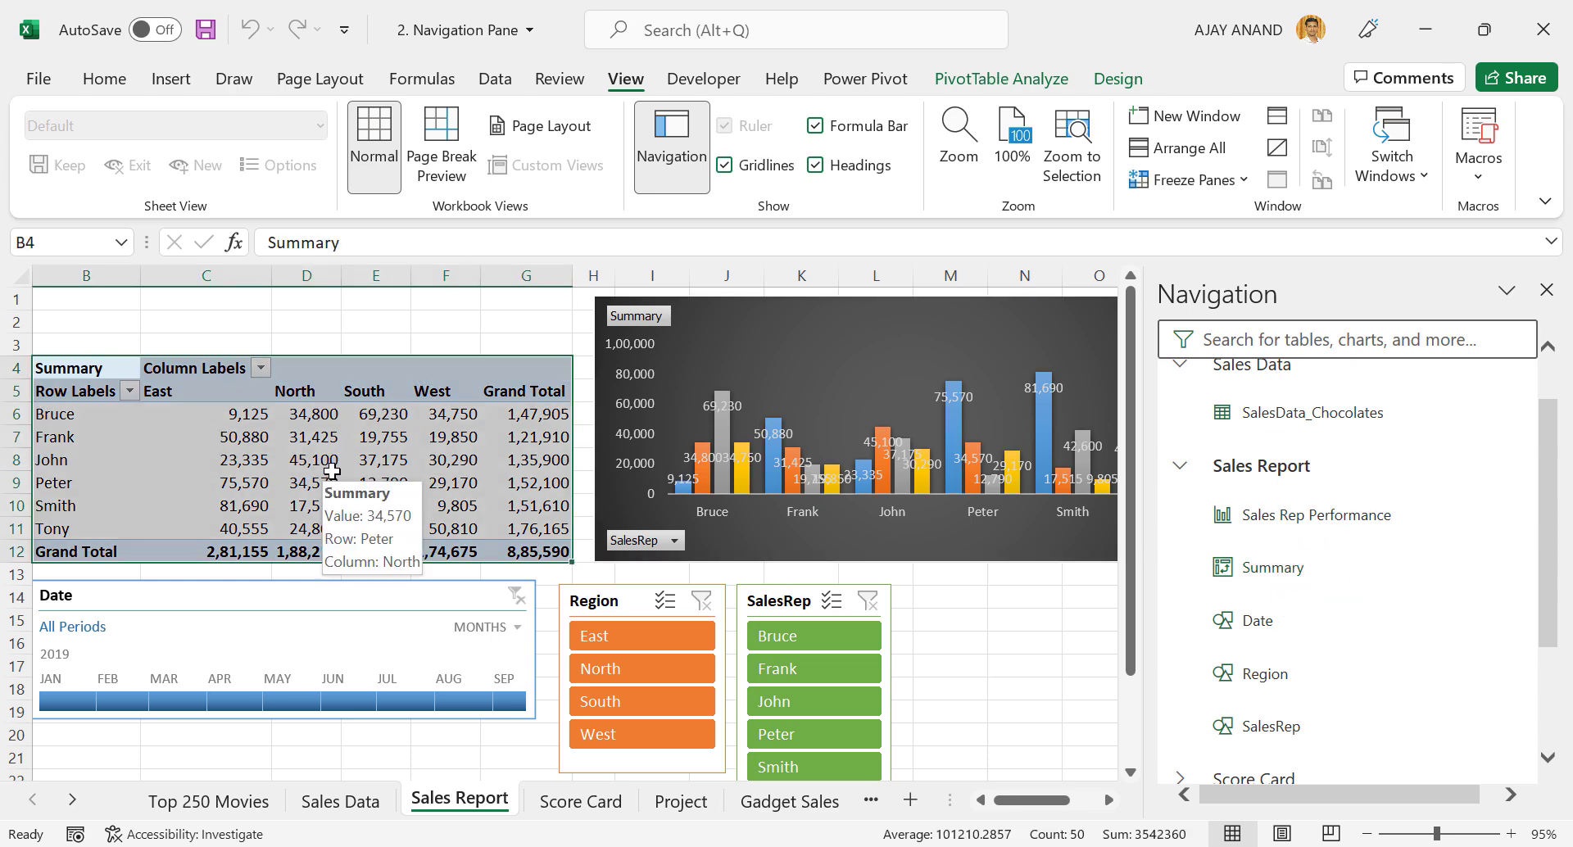
Expand the Top 250 Movies objects in the Navigation pane and jump to the Count of Genre and Rating PivotTables
scroll(1291, 463, "up", 2)
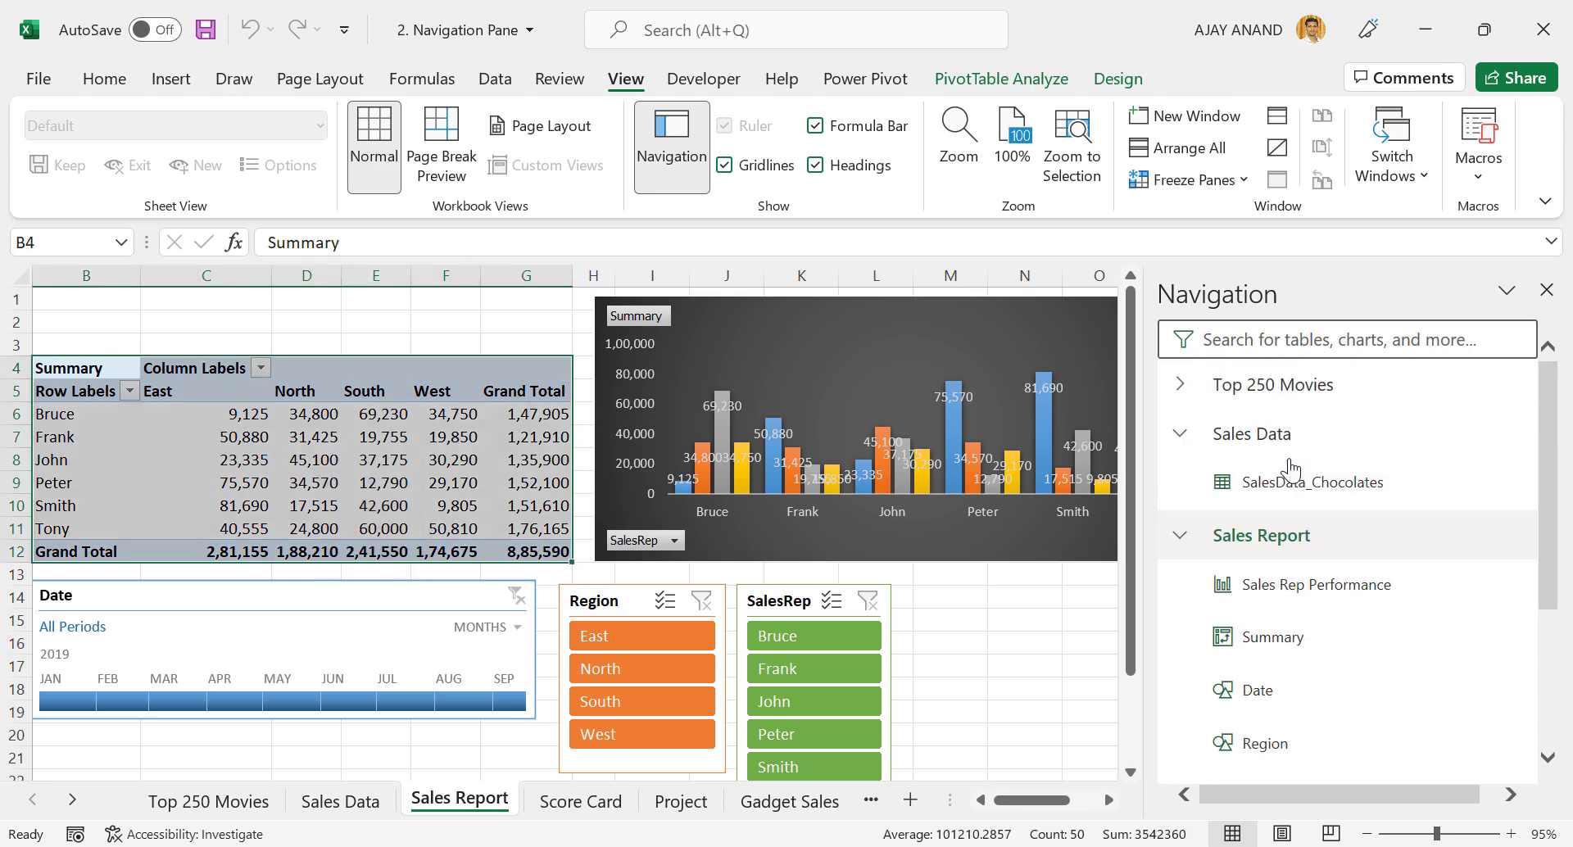
left_click(1182, 382)
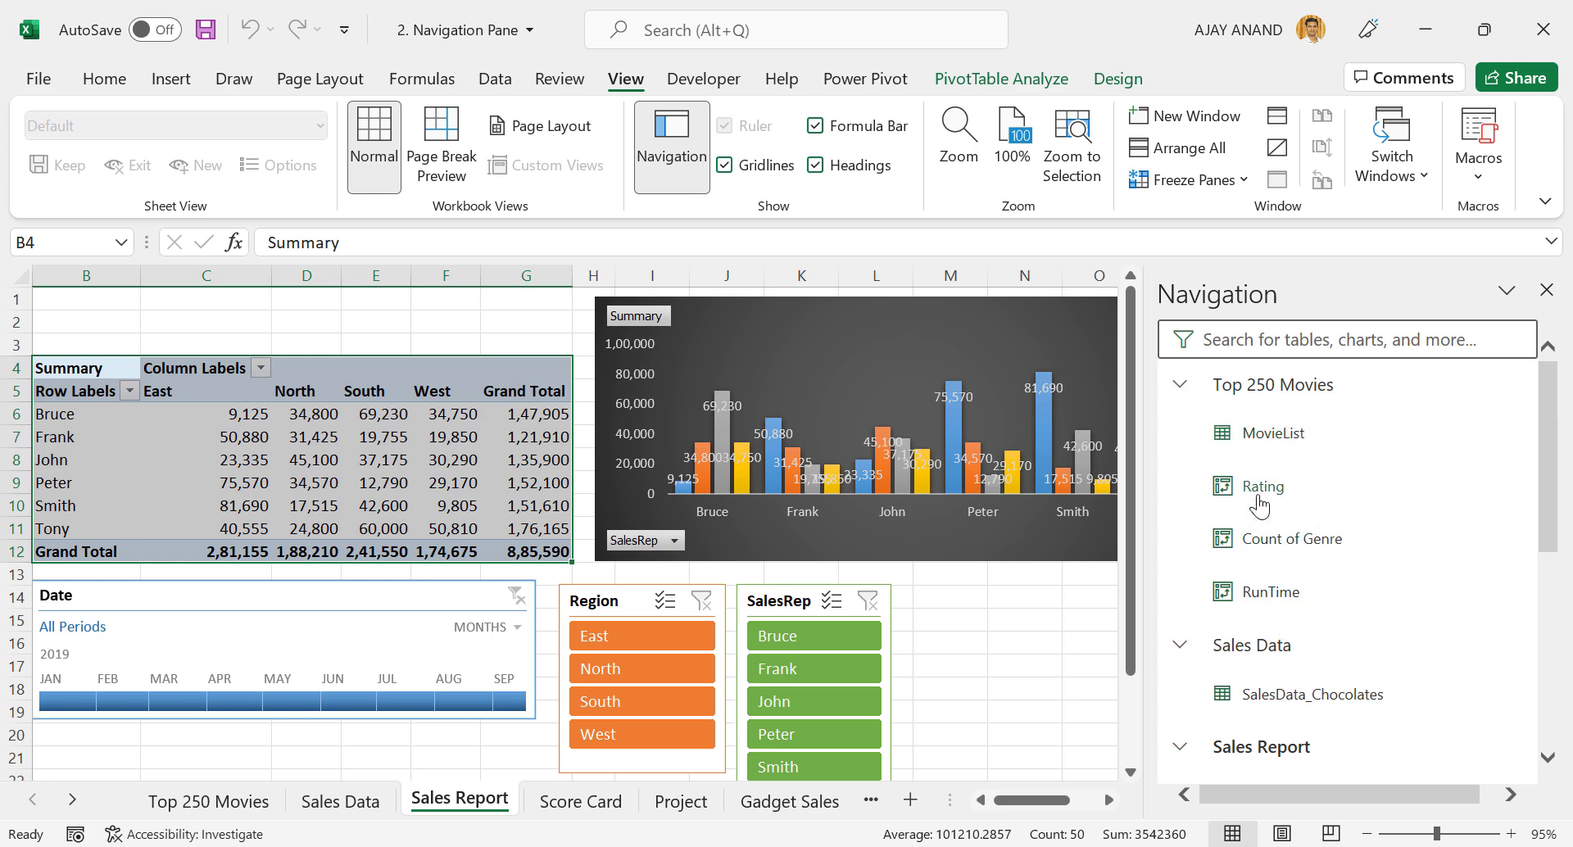
left_click(1288, 551)
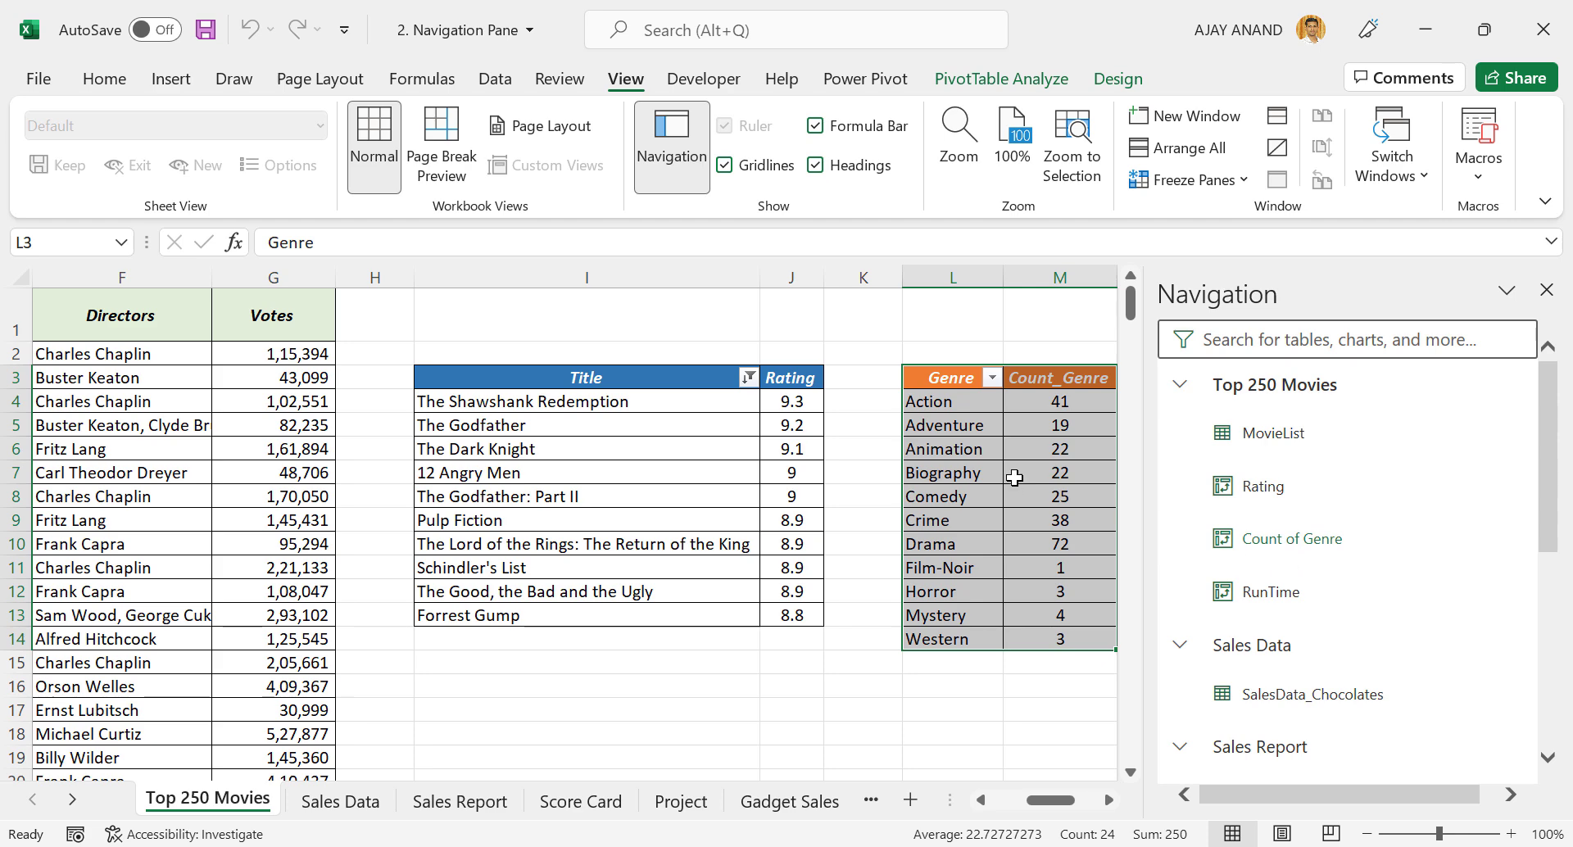
left_click(1258, 488)
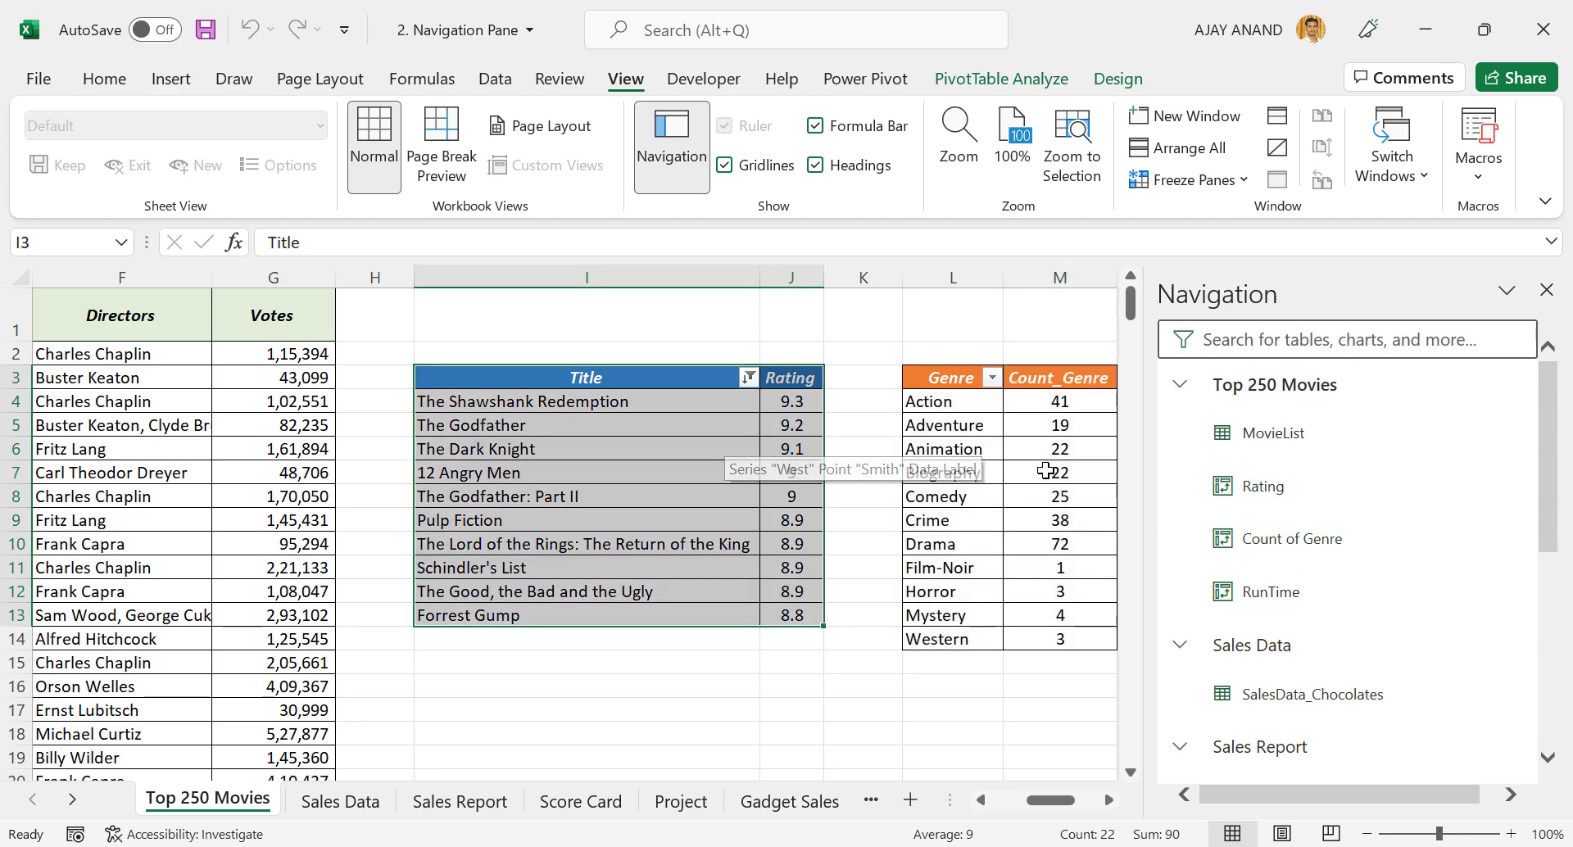
Search the Navigation pane for "Sales", review the matching objects and clear the search
left_click(1262, 341)
type("Sales")
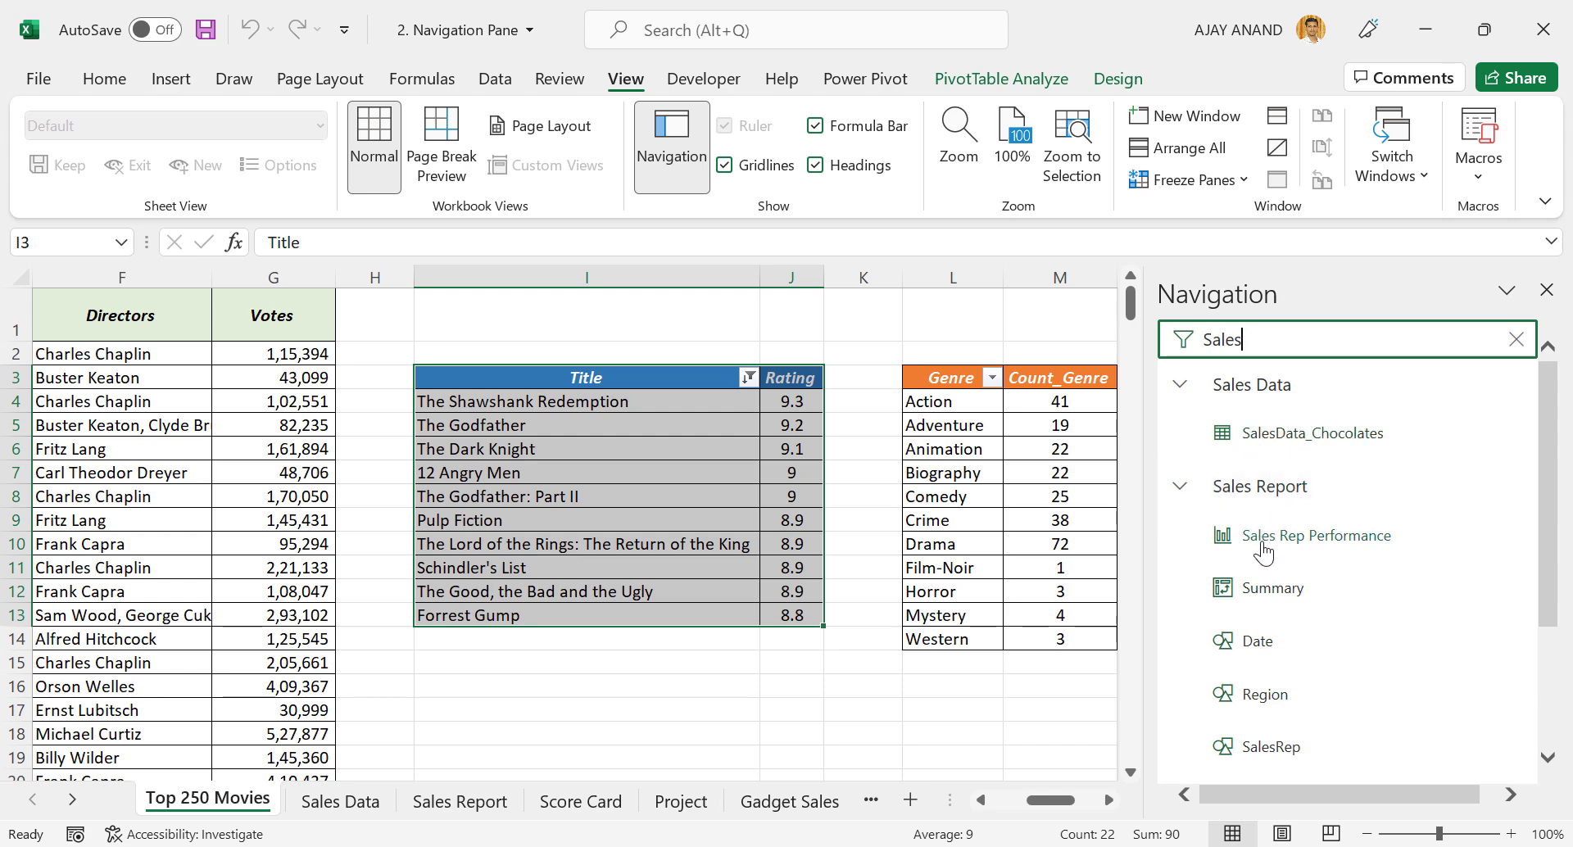
scroll(1283, 647, "down", 3)
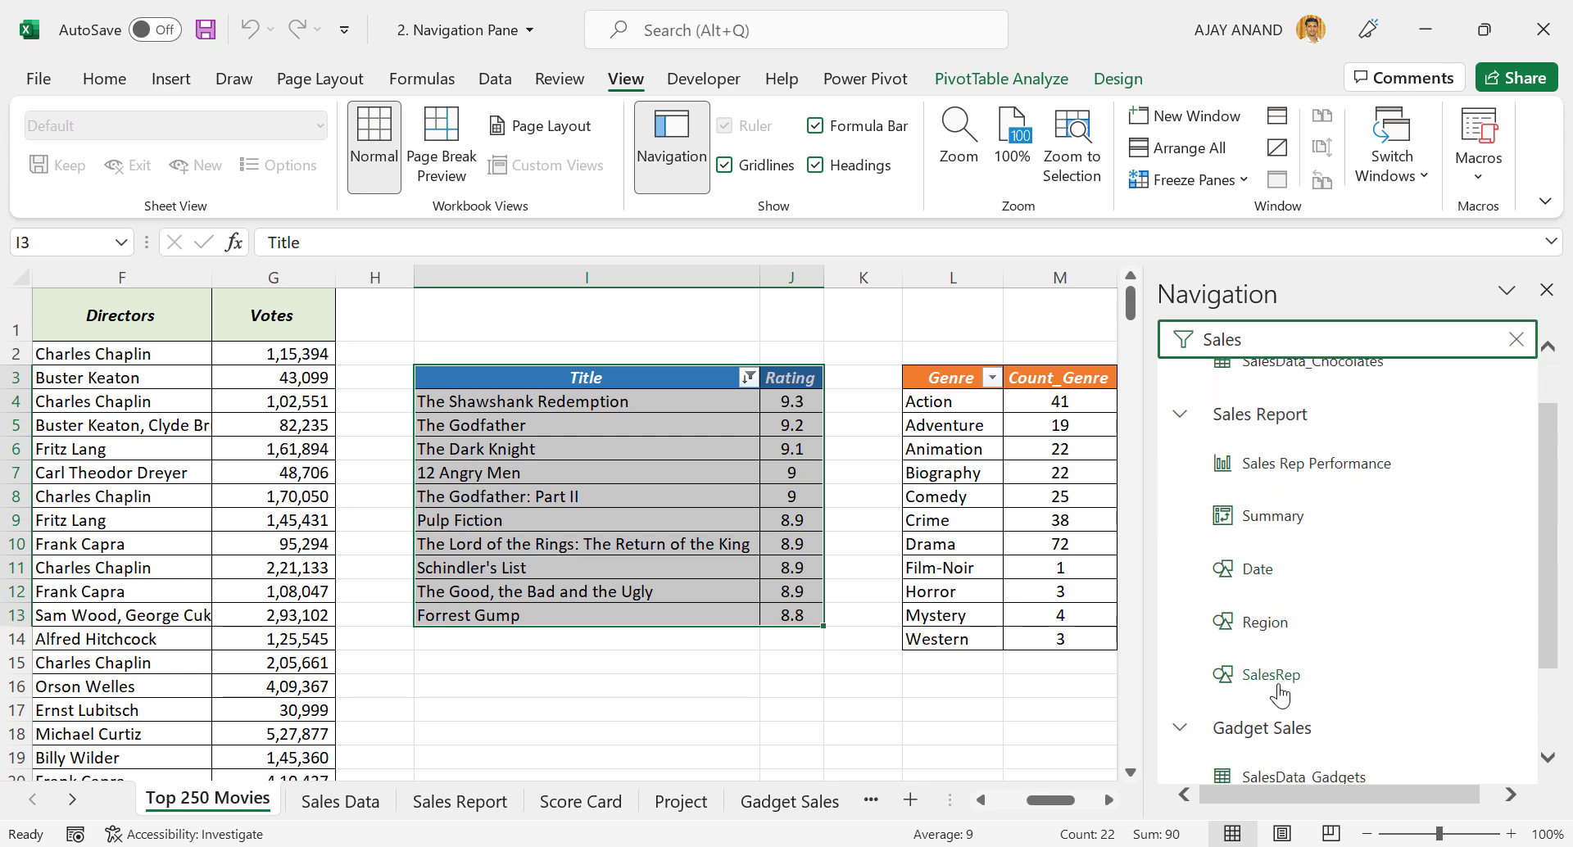
scroll(1290, 717, "up", 3)
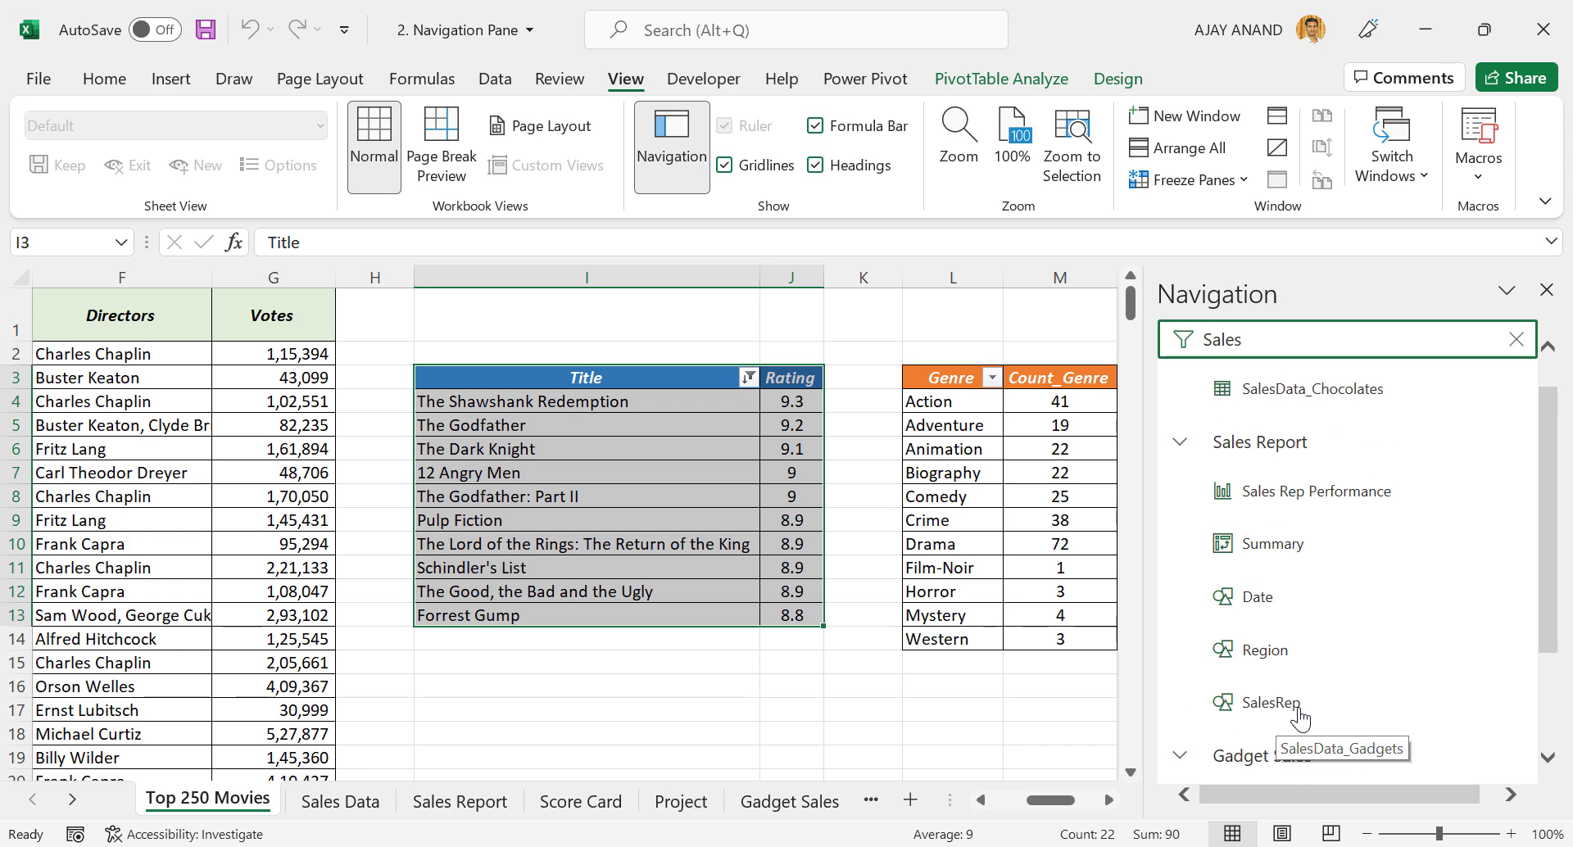
left_click(1517, 340)
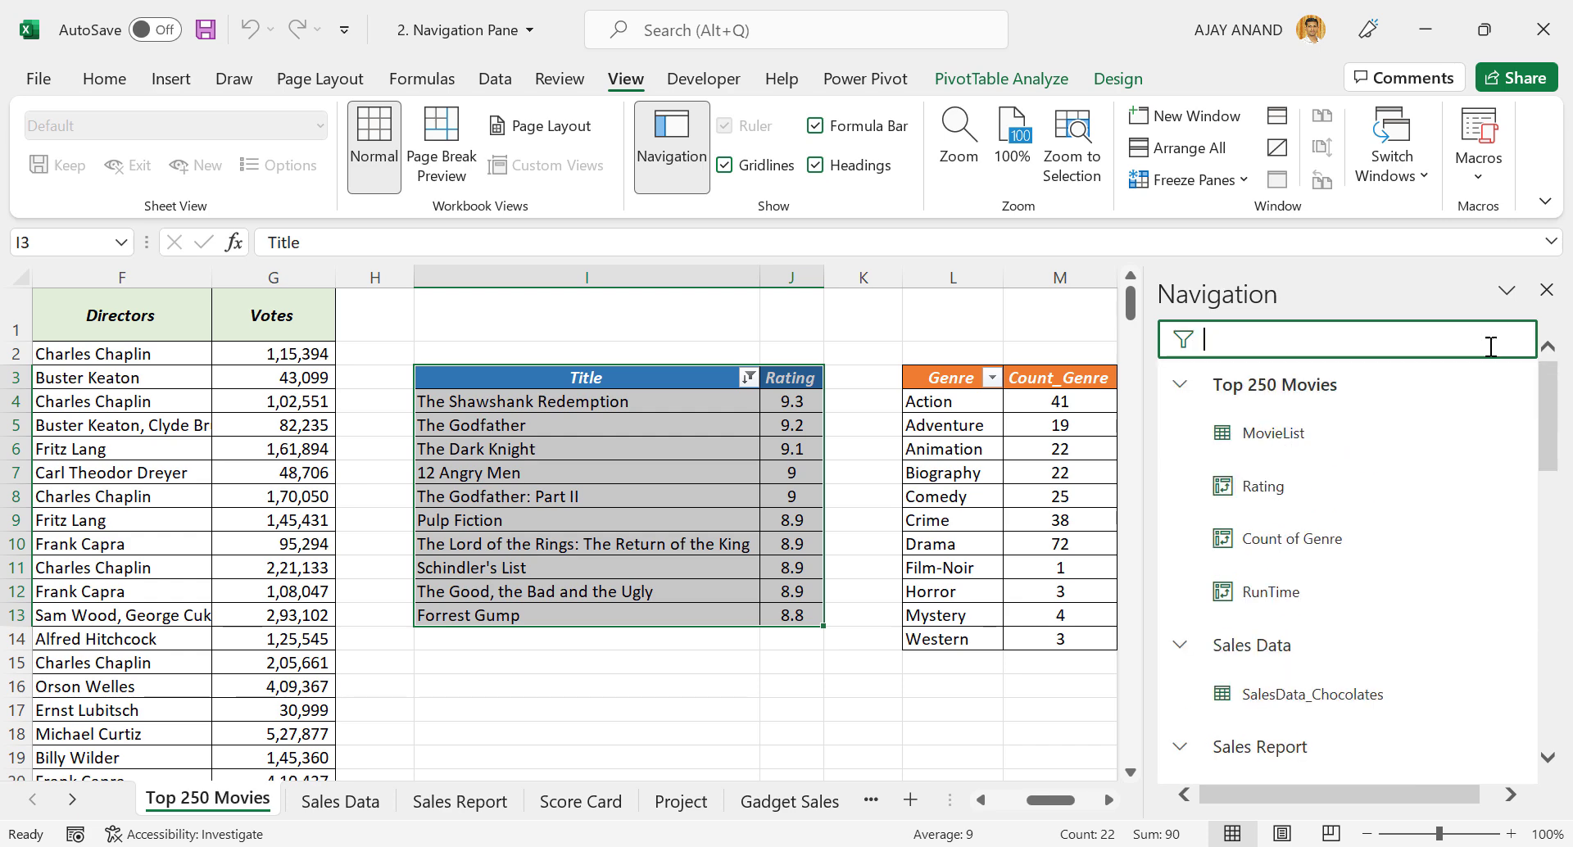
Collapse the Top 250 Movies, Sales Data and Sales Report entries in the Navigation pane and open the Sales Data entry's options
left_click(1181, 387)
left_click(1180, 434)
left_click(1178, 482)
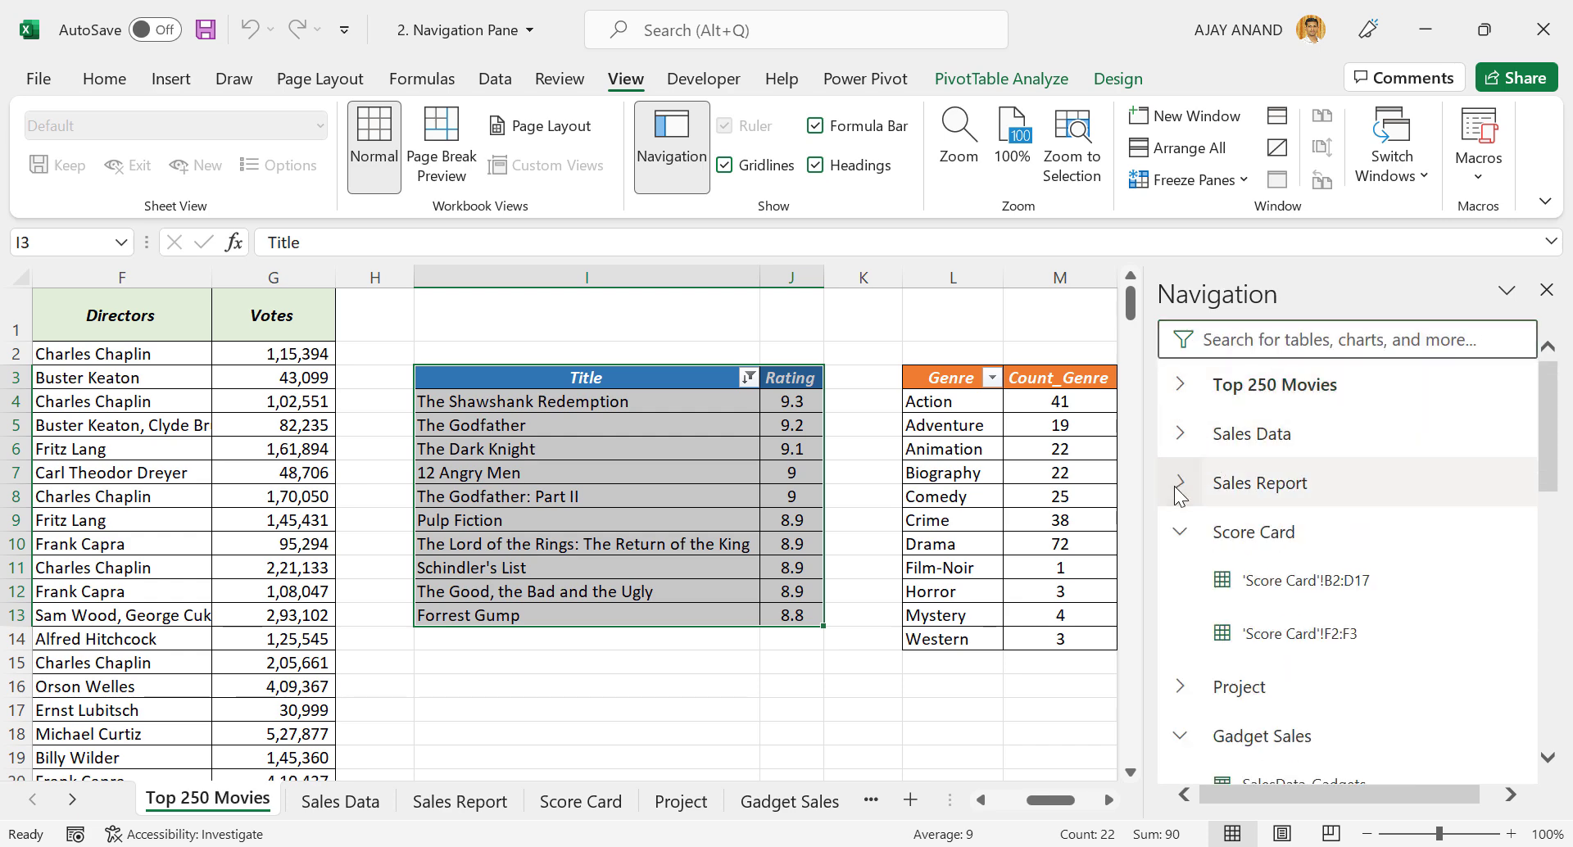
right_click(1281, 452)
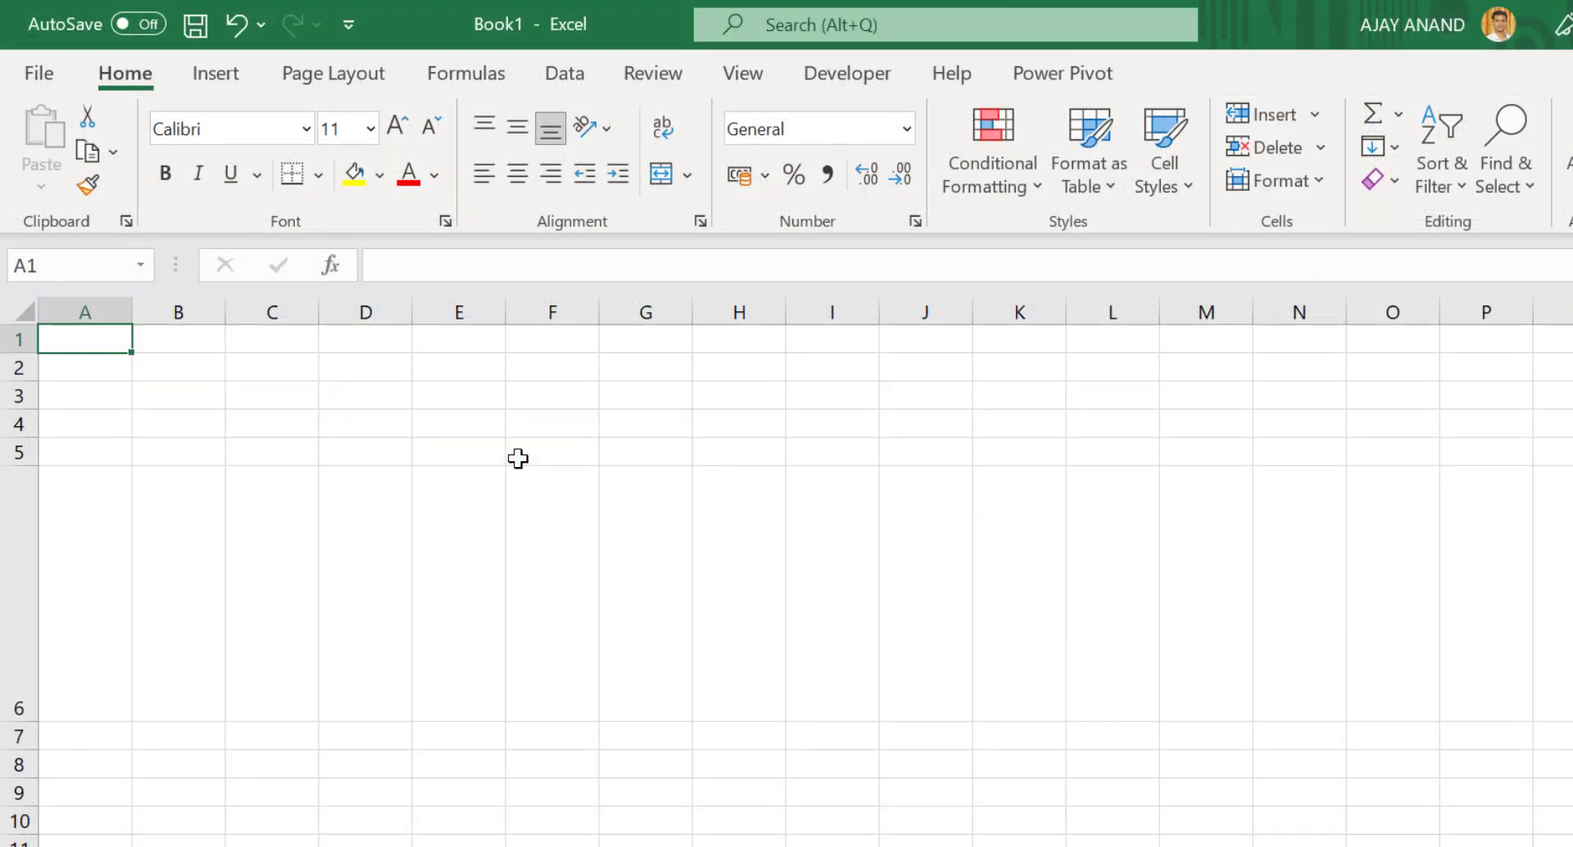
Examine how the blank Book1 worksheet scrolls past the extra-tall row 6
scroll(302, 543, "down", 2)
scroll(301, 543, "up", 2)
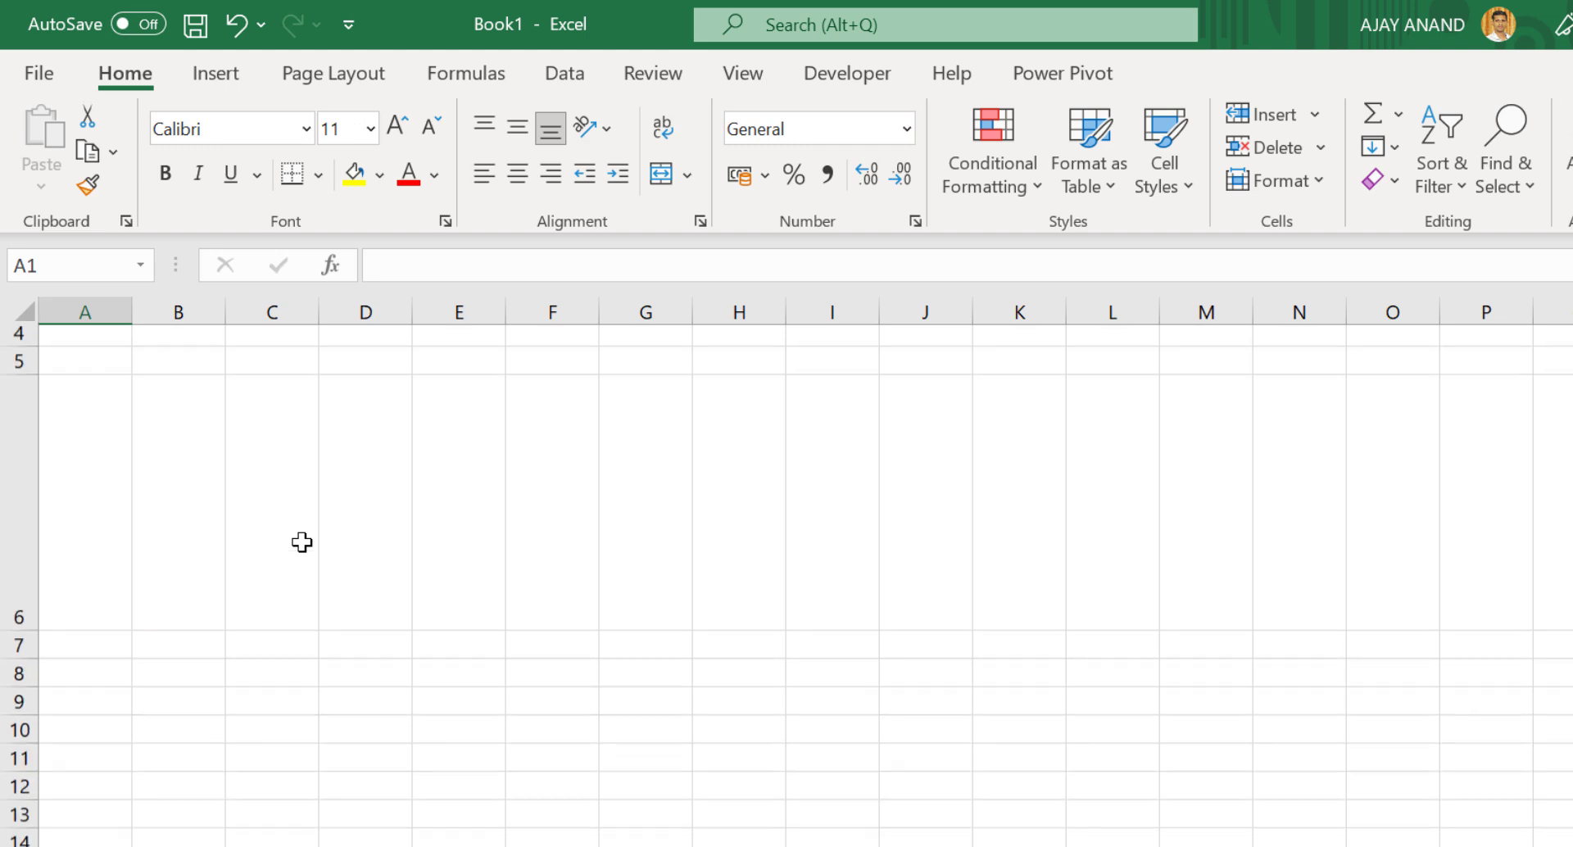
scroll(260, 483, "down", 2)
scroll(260, 484, "down", 3)
scroll(261, 484, "down", 2)
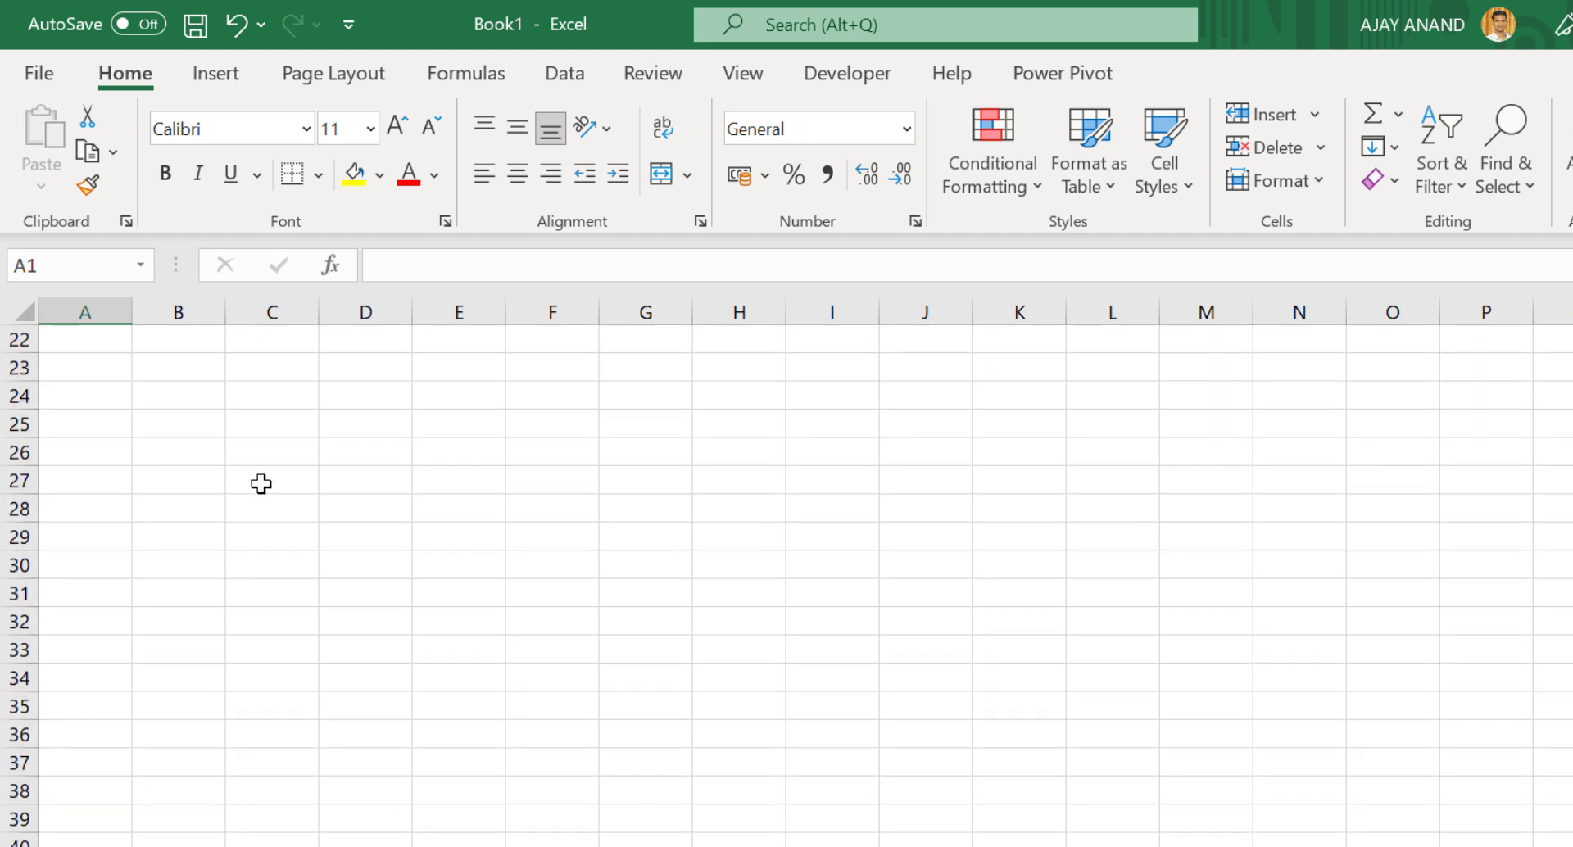
scroll(261, 483, "up", 1)
scroll(260, 482, "down", 1)
scroll(260, 481, "up", 1)
scroll(327, 530, "up", 2)
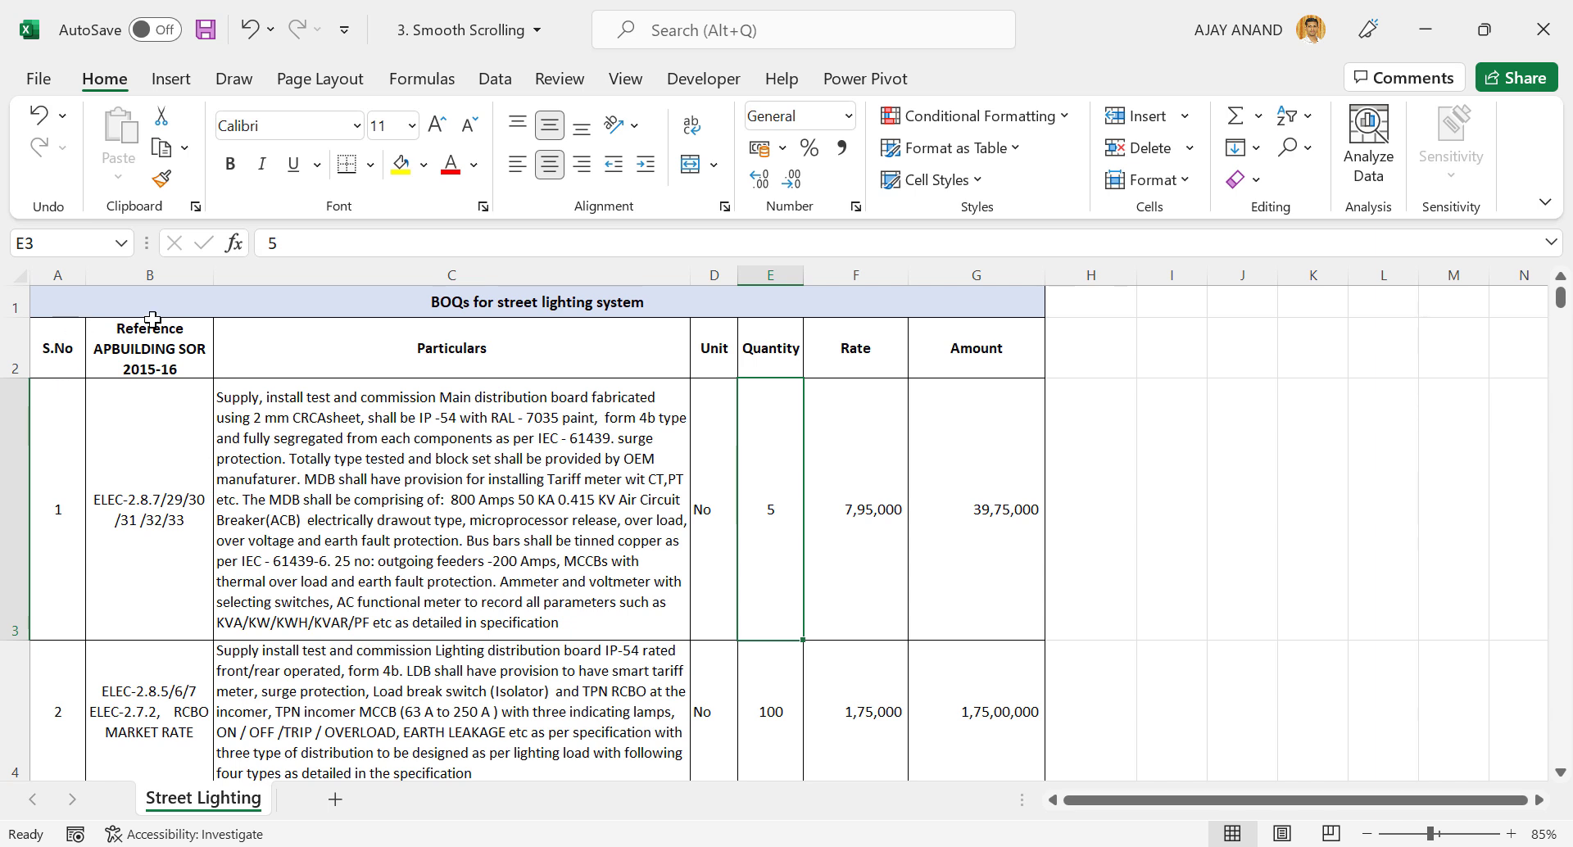
Examine how the Street Lighting sheet scrolls through its tall rows in the 3. Smooth Scrolling workbook
scroll(182, 406, "down", 5)
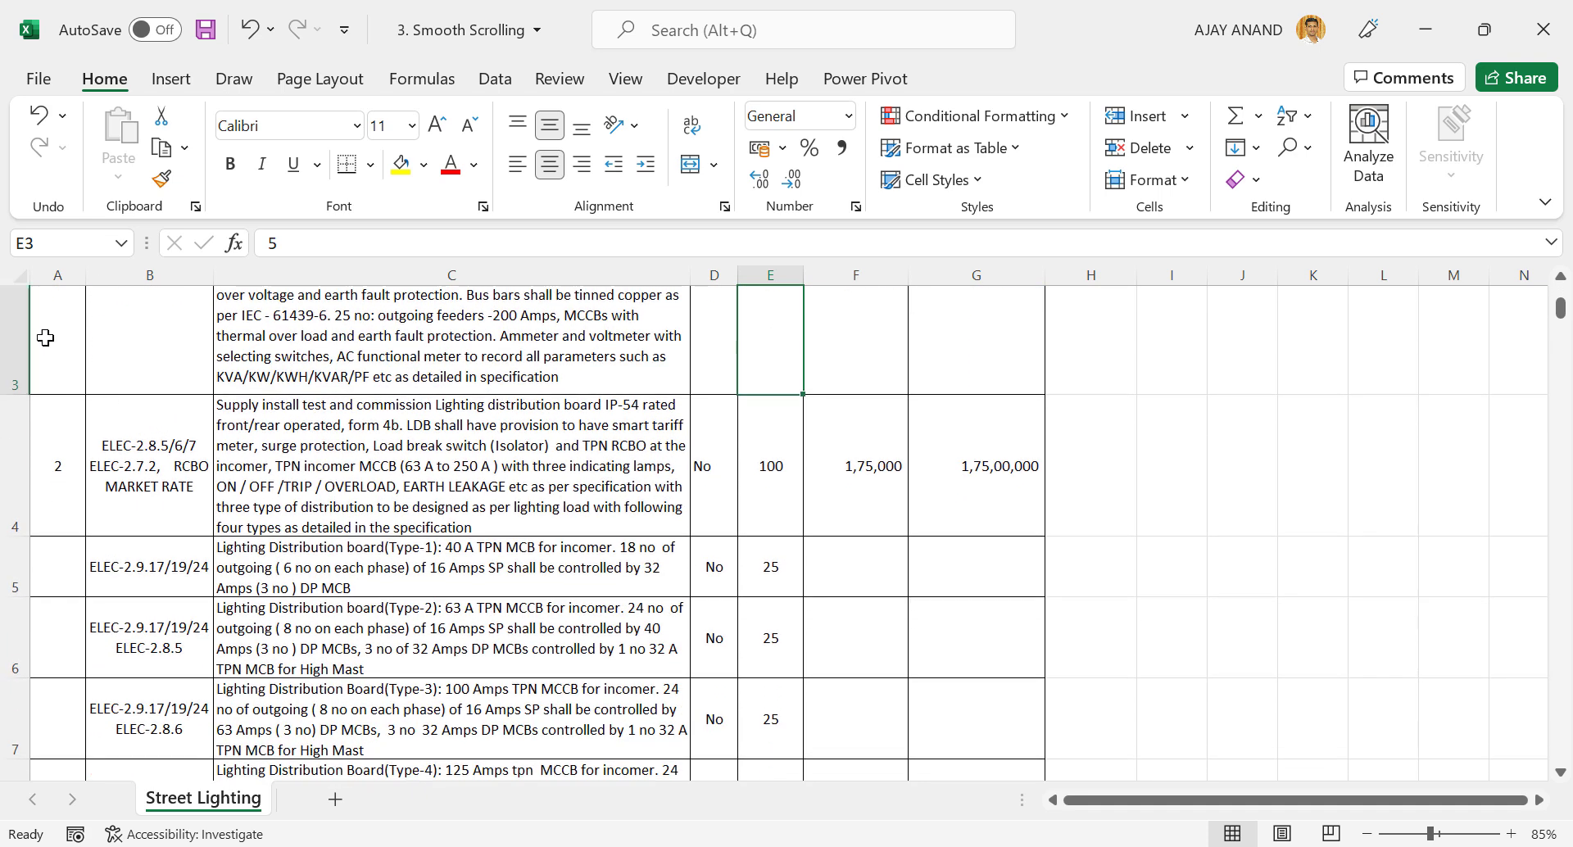
scroll(45, 332, "down", 1)
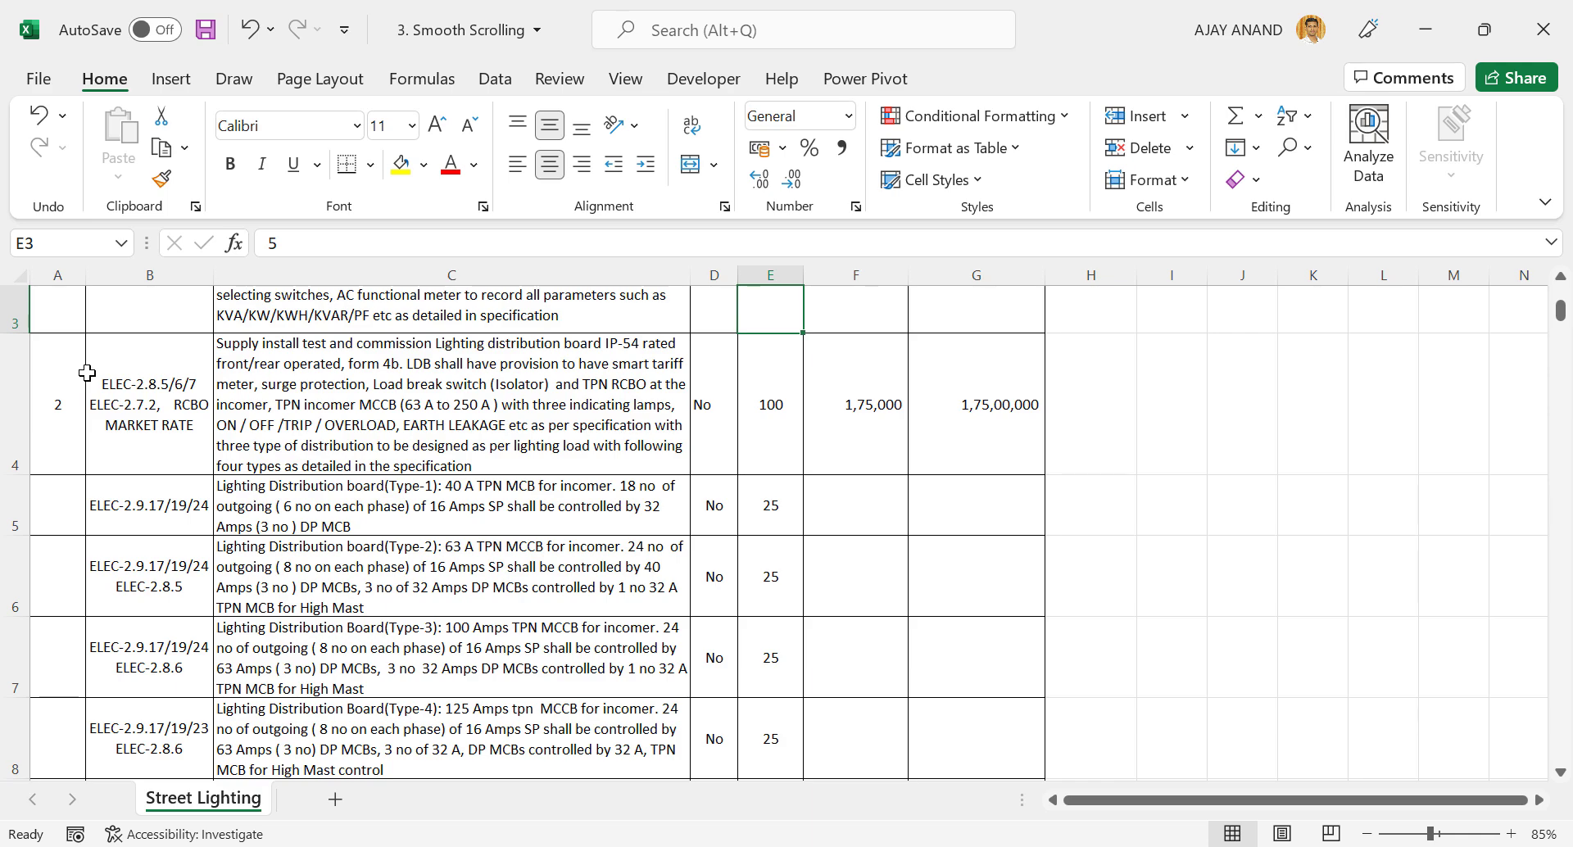
scroll(82, 376, "down", 3)
scroll(88, 382, "up", 4)
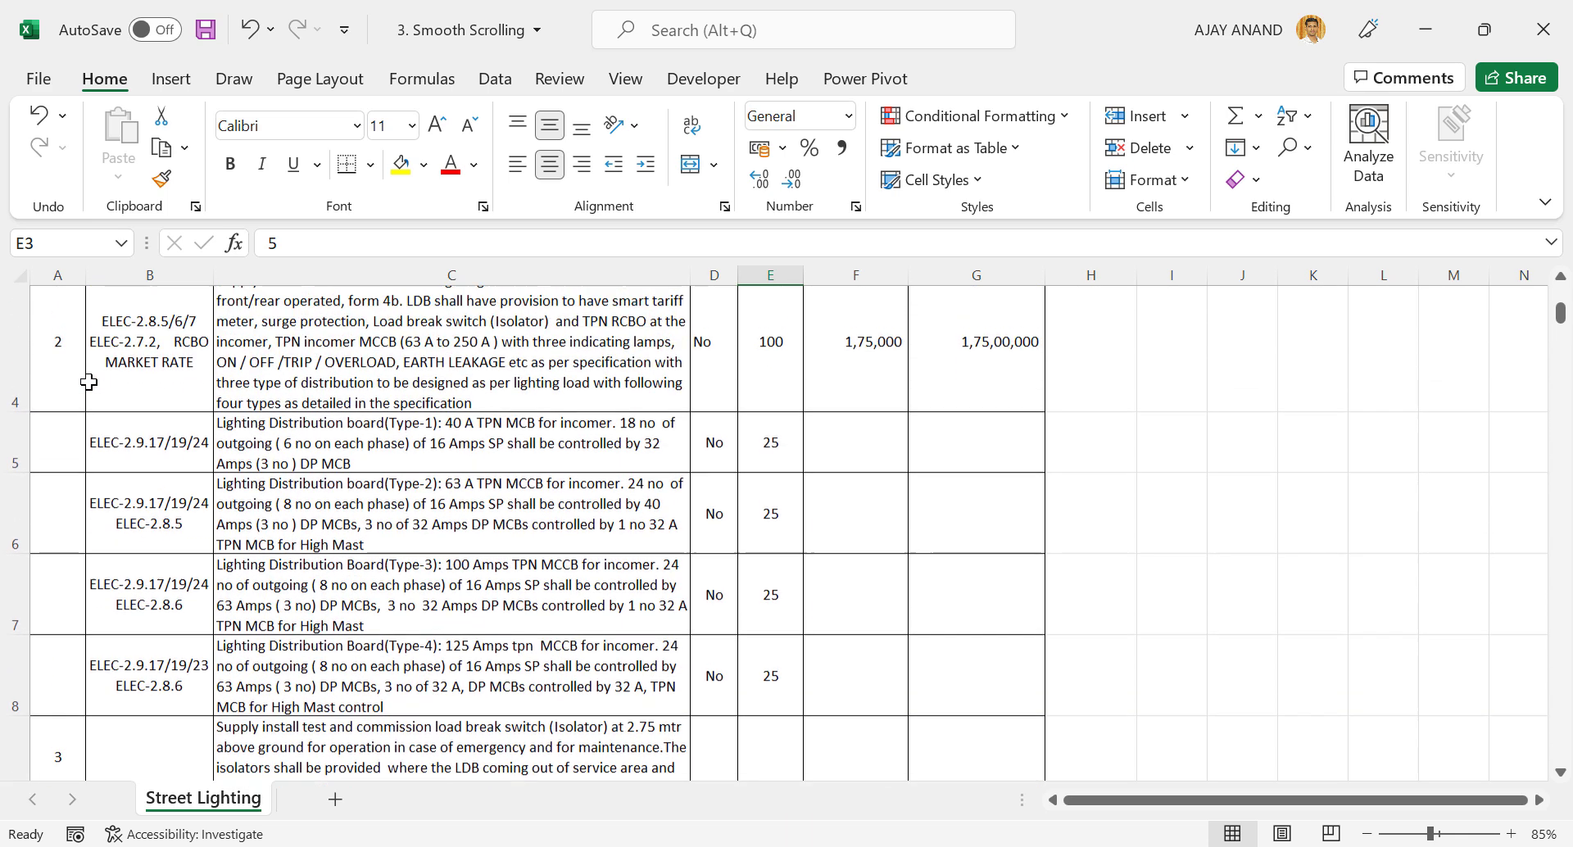
scroll(87, 382, "up", 3)
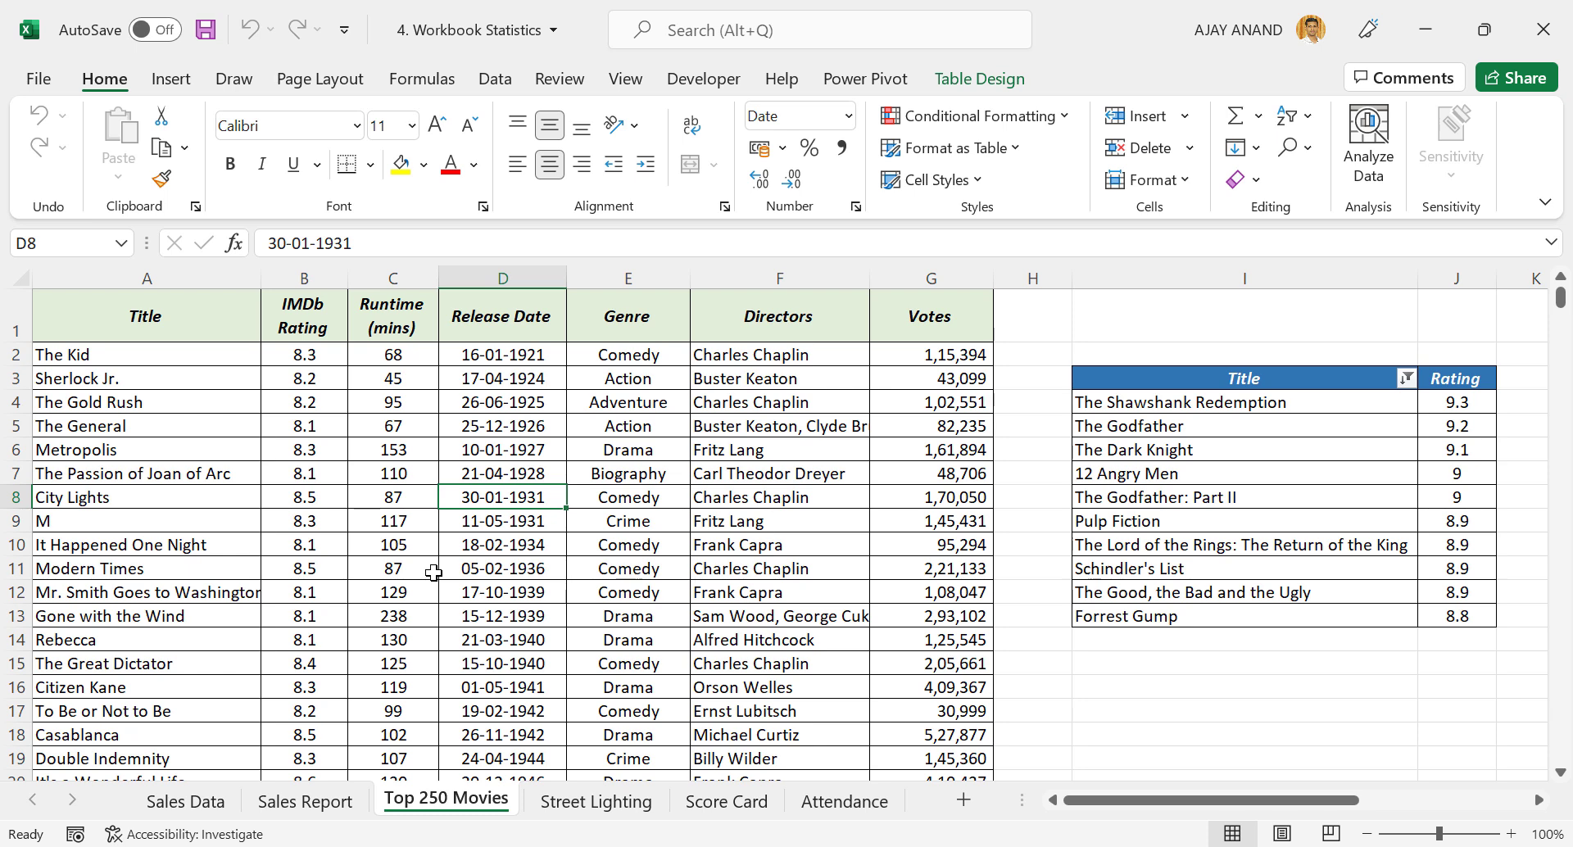
Review the workbook statistics from the Top 250 Movies sheet and from the Sales Report sheet of the 4. Workbook Statistics file
left_click(560, 78)
left_click(194, 146)
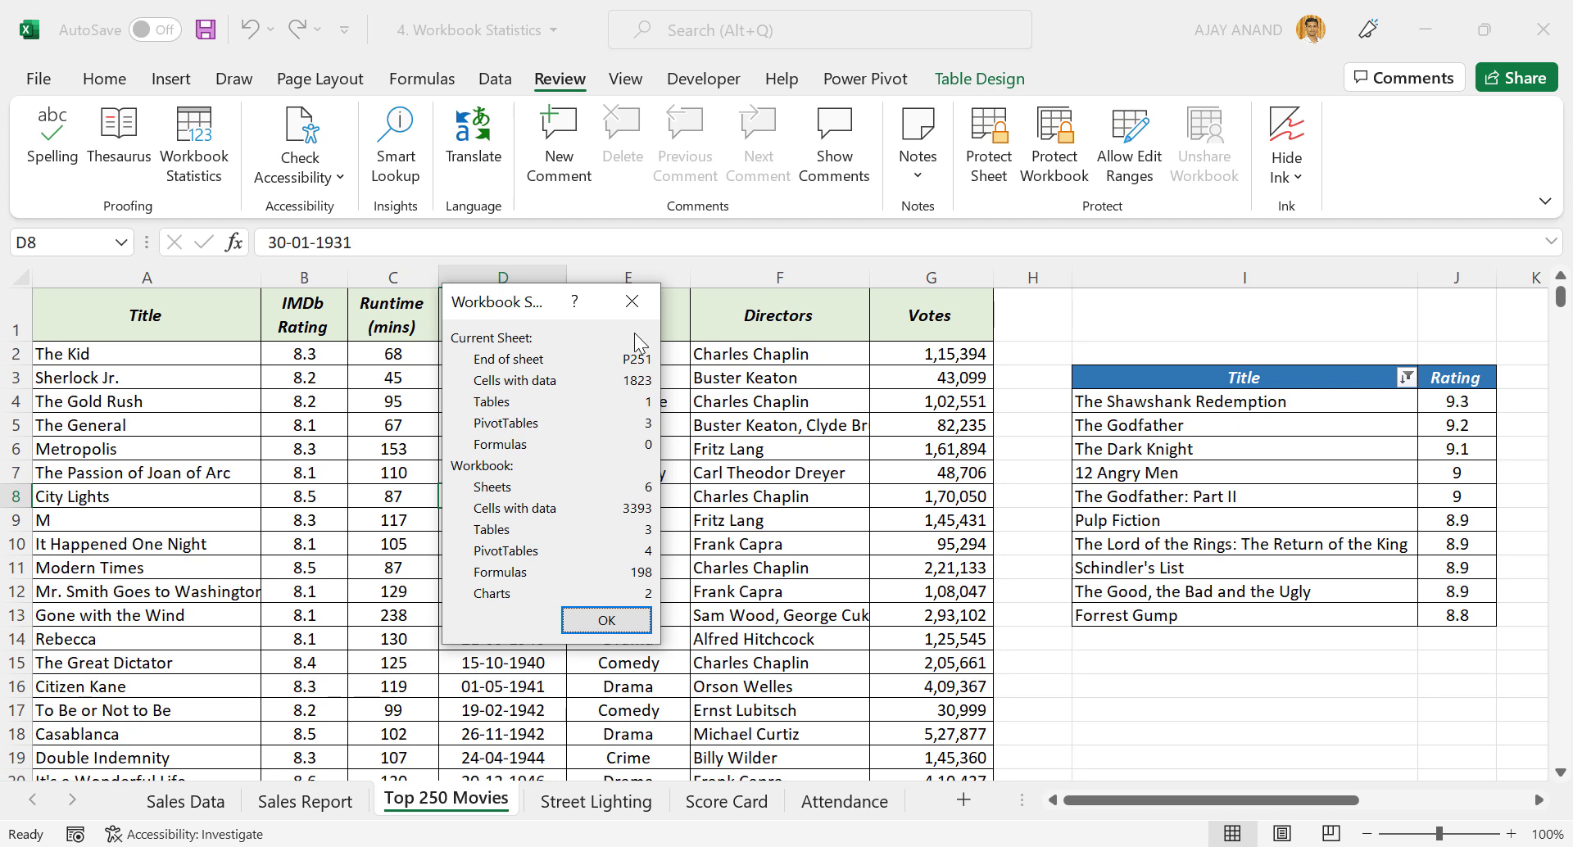
left_click(636, 303)
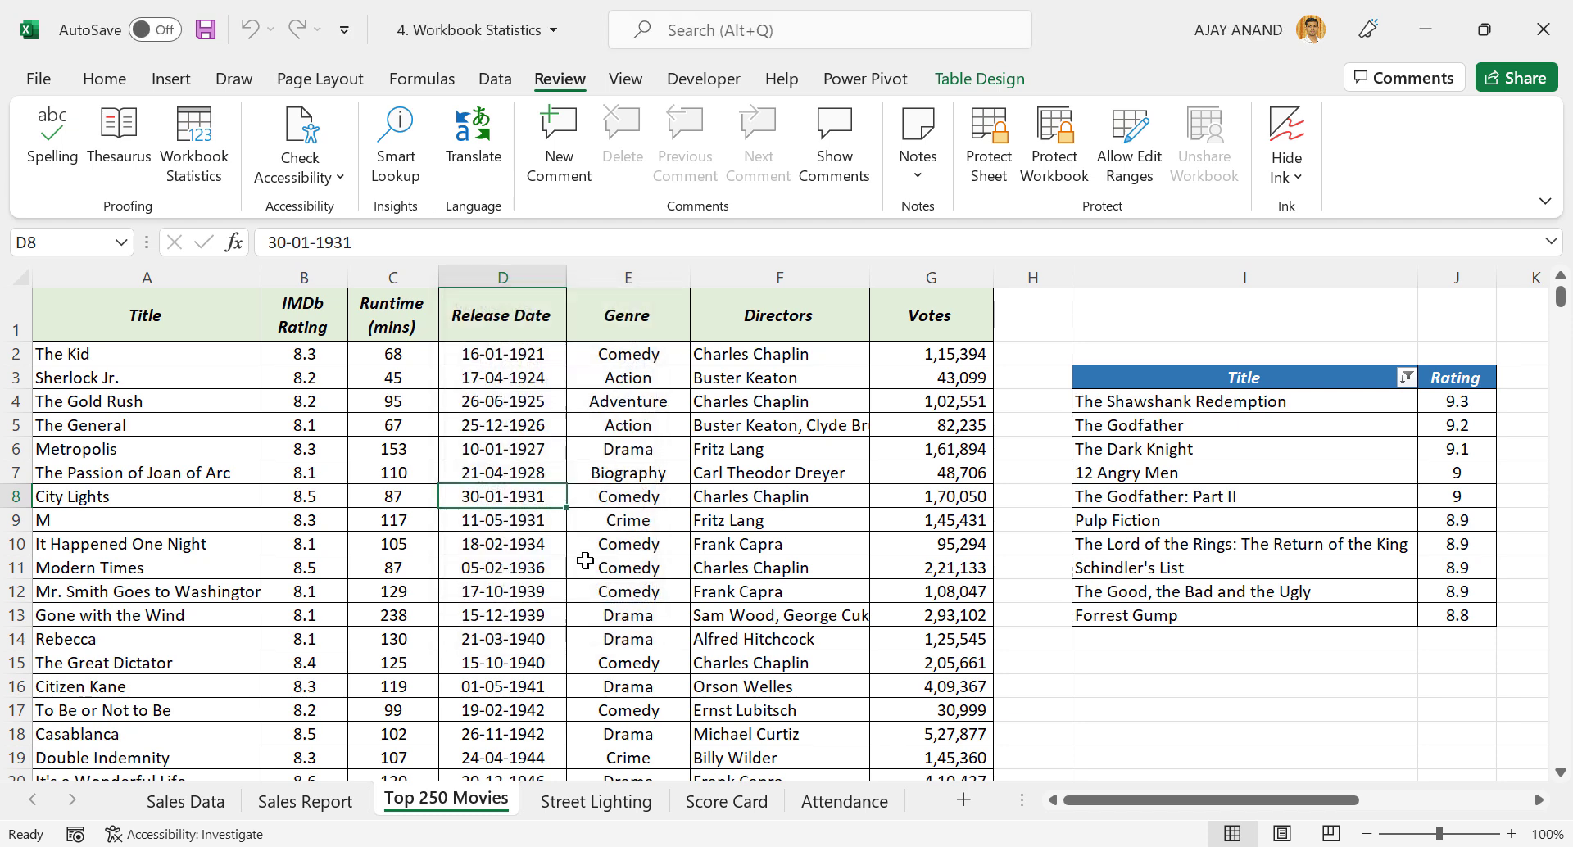
left_click(305, 802)
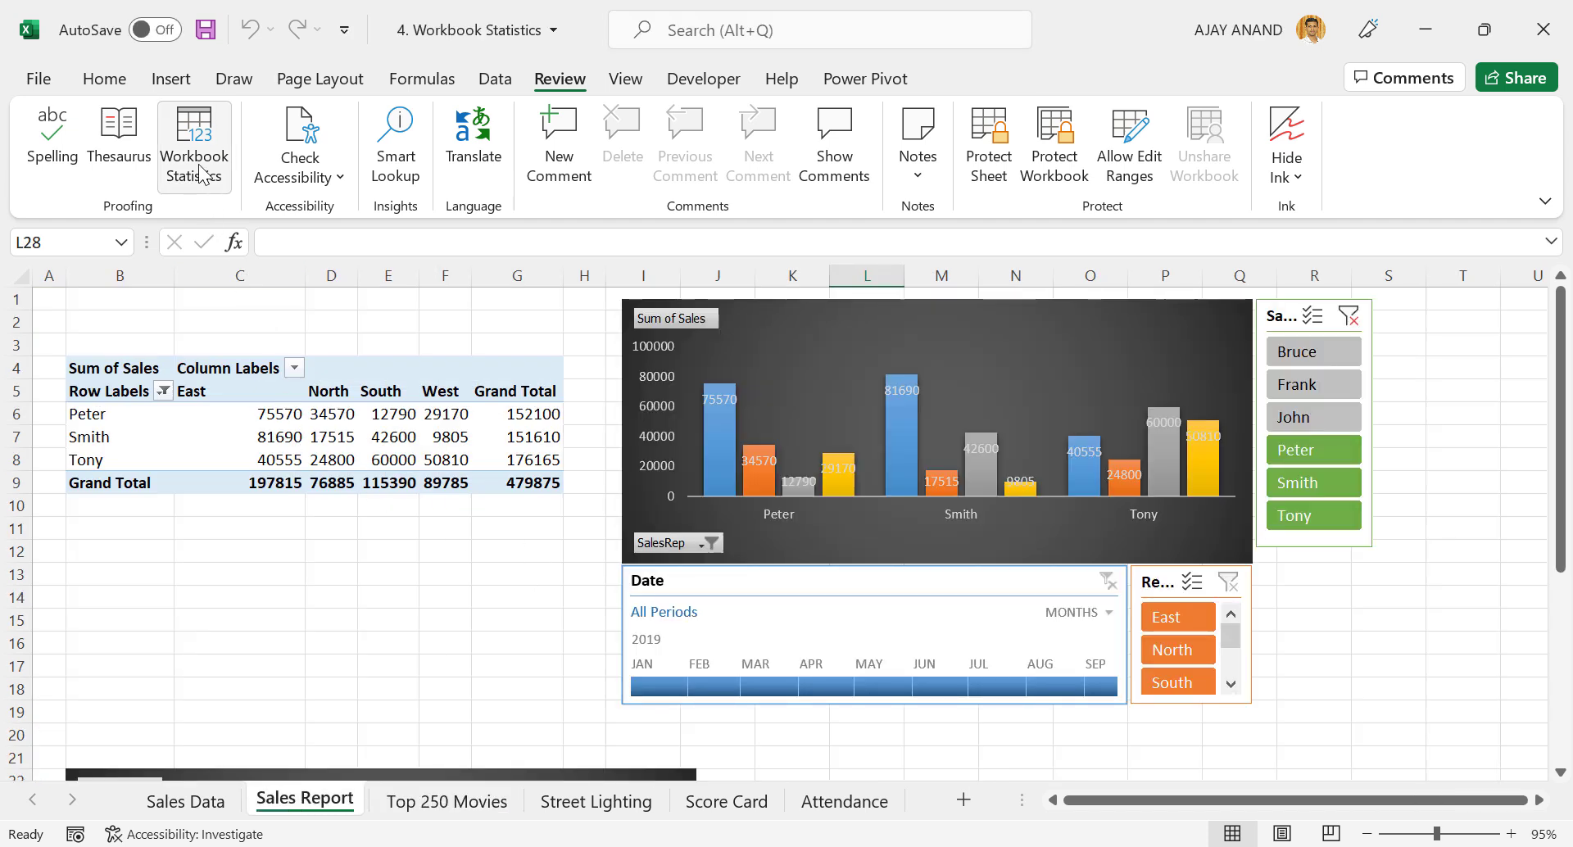
left_click(198, 164)
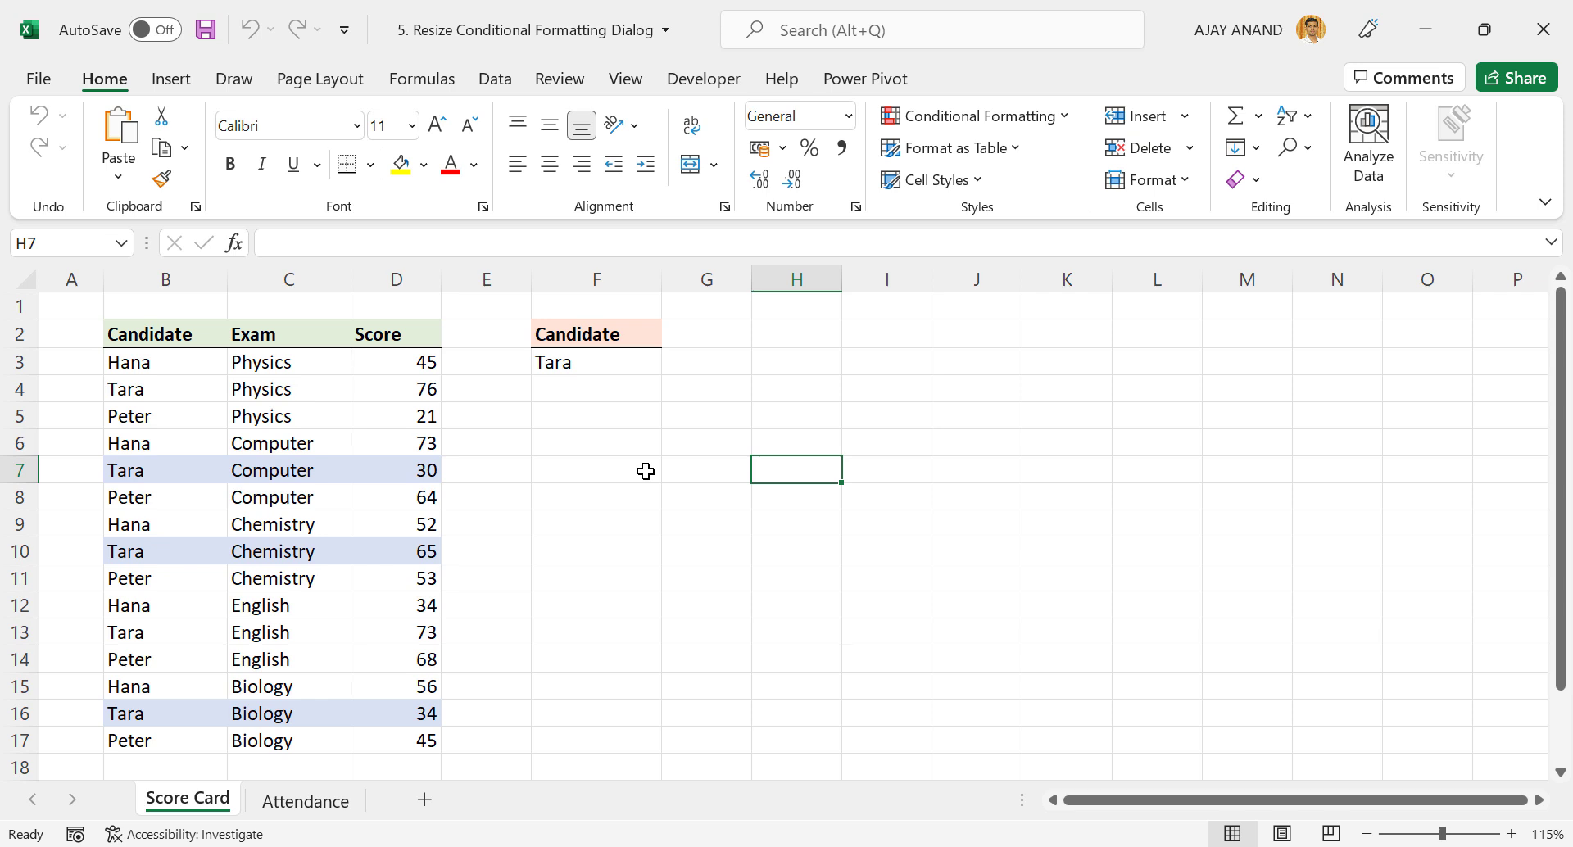
Try widening the new conditional formatting rule dialog with the formula-based rule type chosen, and close it without creating a rule
left_click(1034, 115)
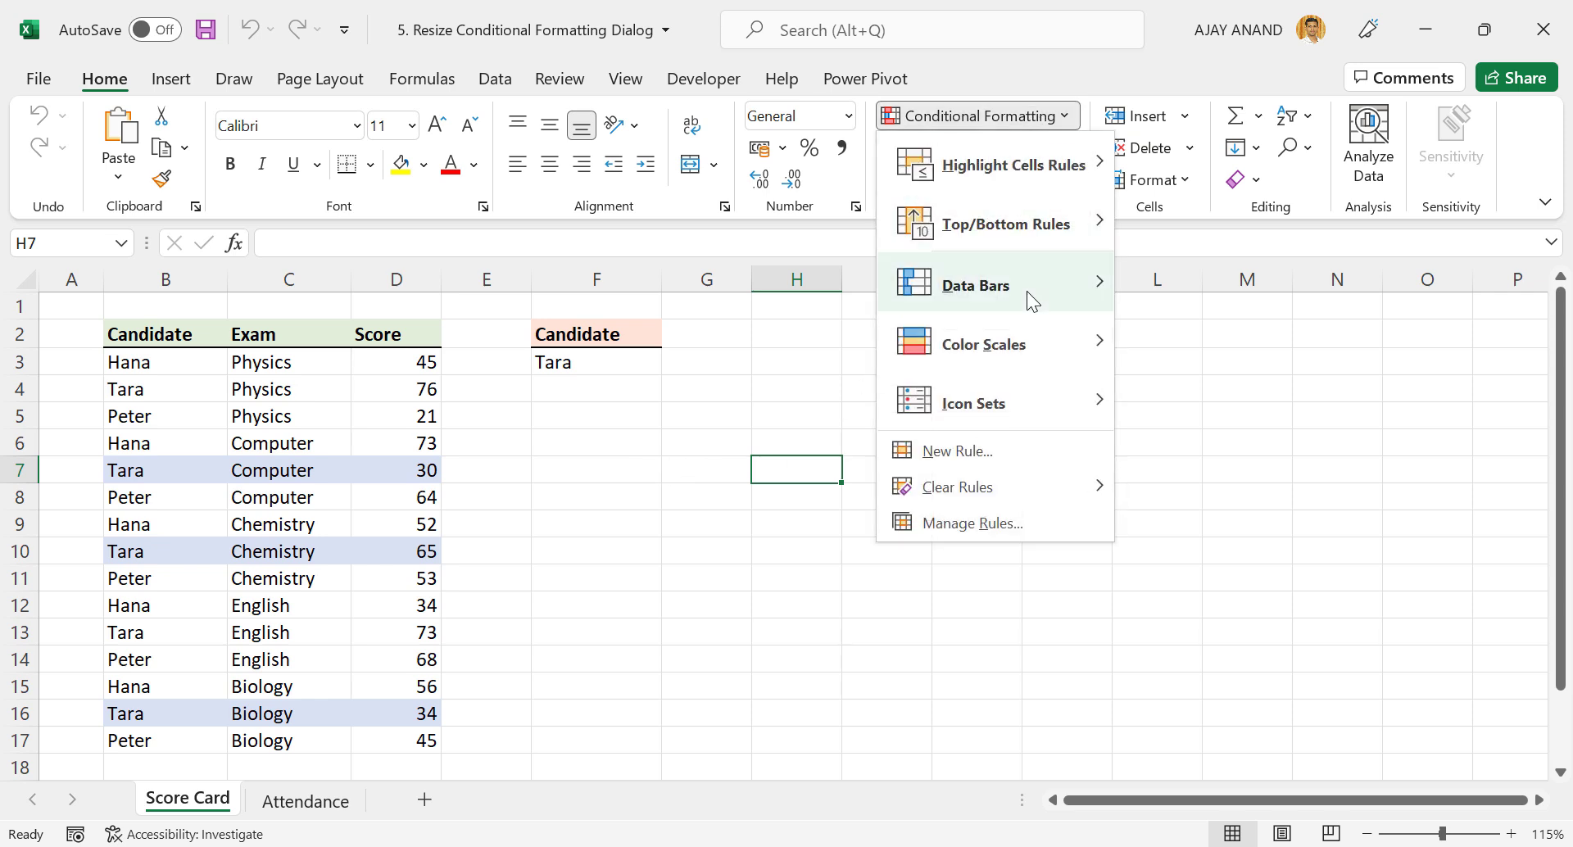
left_click(981, 452)
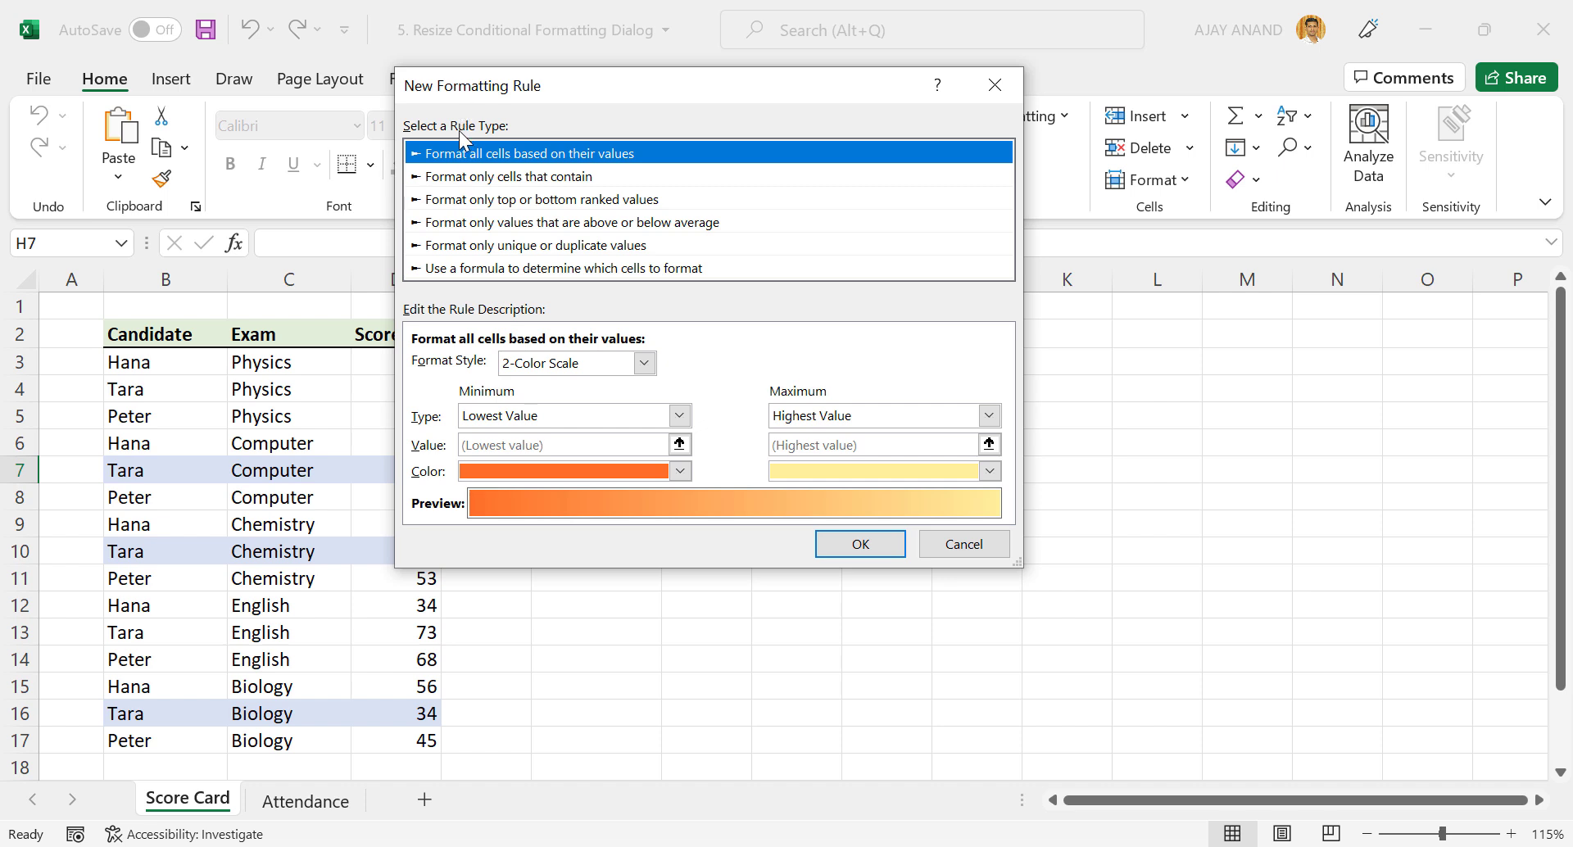
left_click(573, 268)
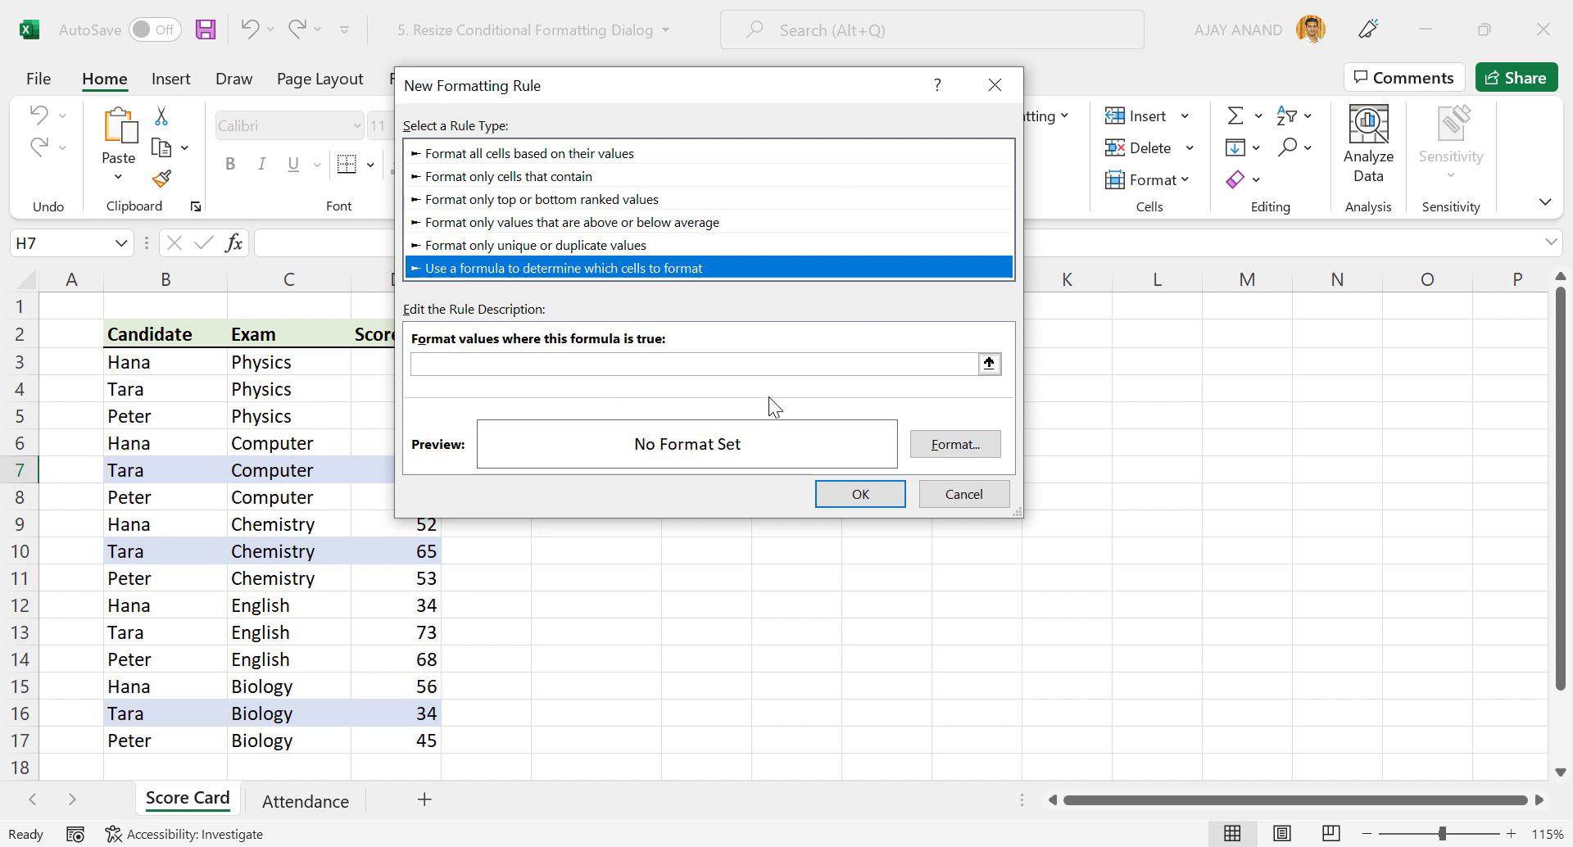
left_click_drag(1022, 512, 1280, 541)
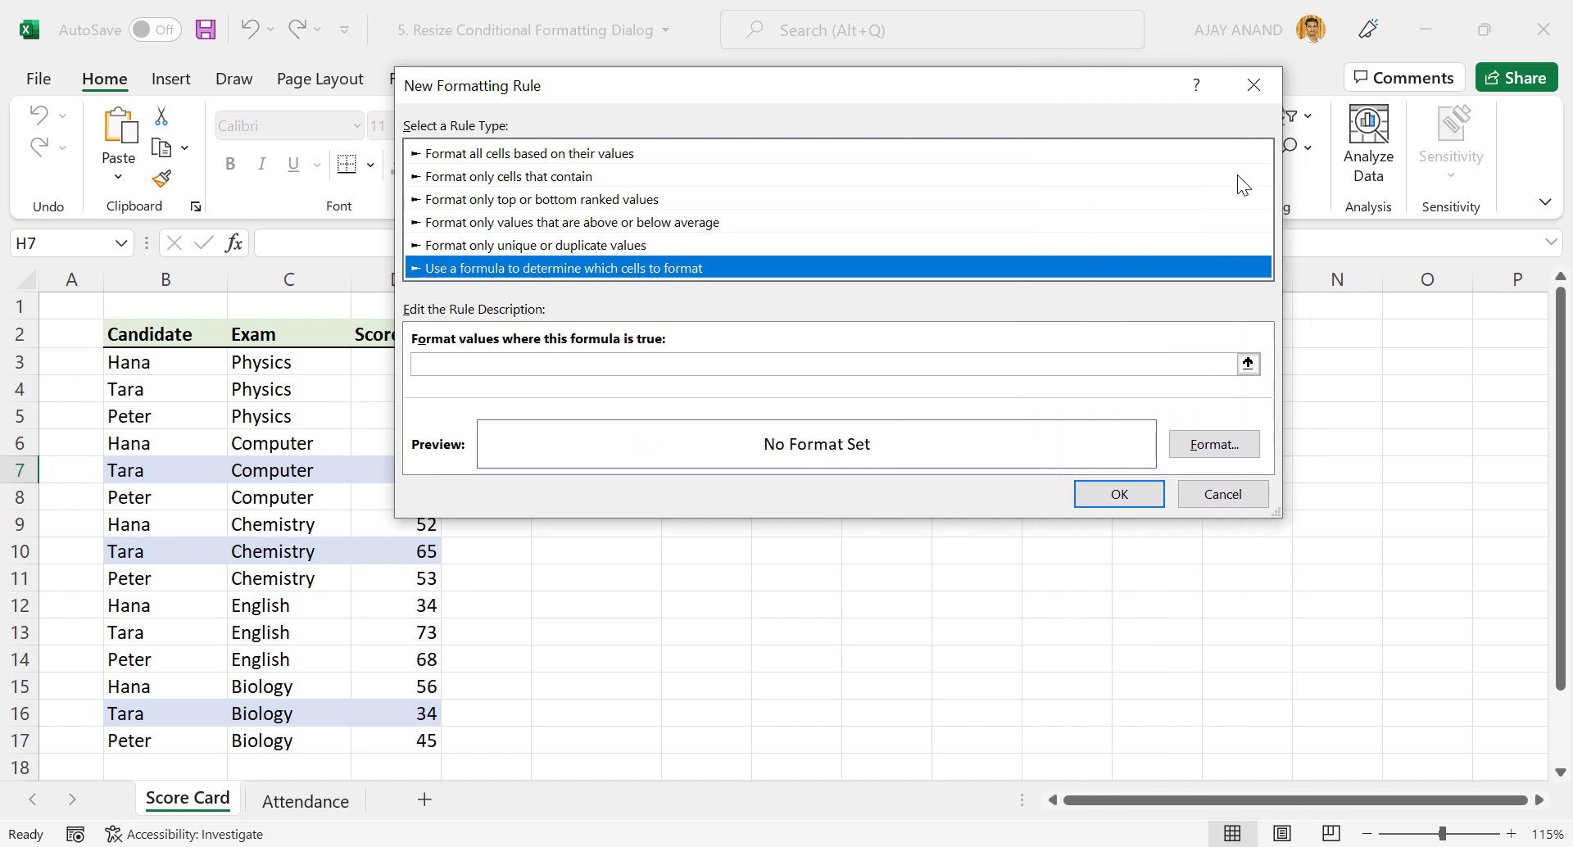
left_click(1254, 86)
List the Attendance sheet's rules in the Conditional Formatting Rules Manager and make the dialog taller
left_click(984, 115)
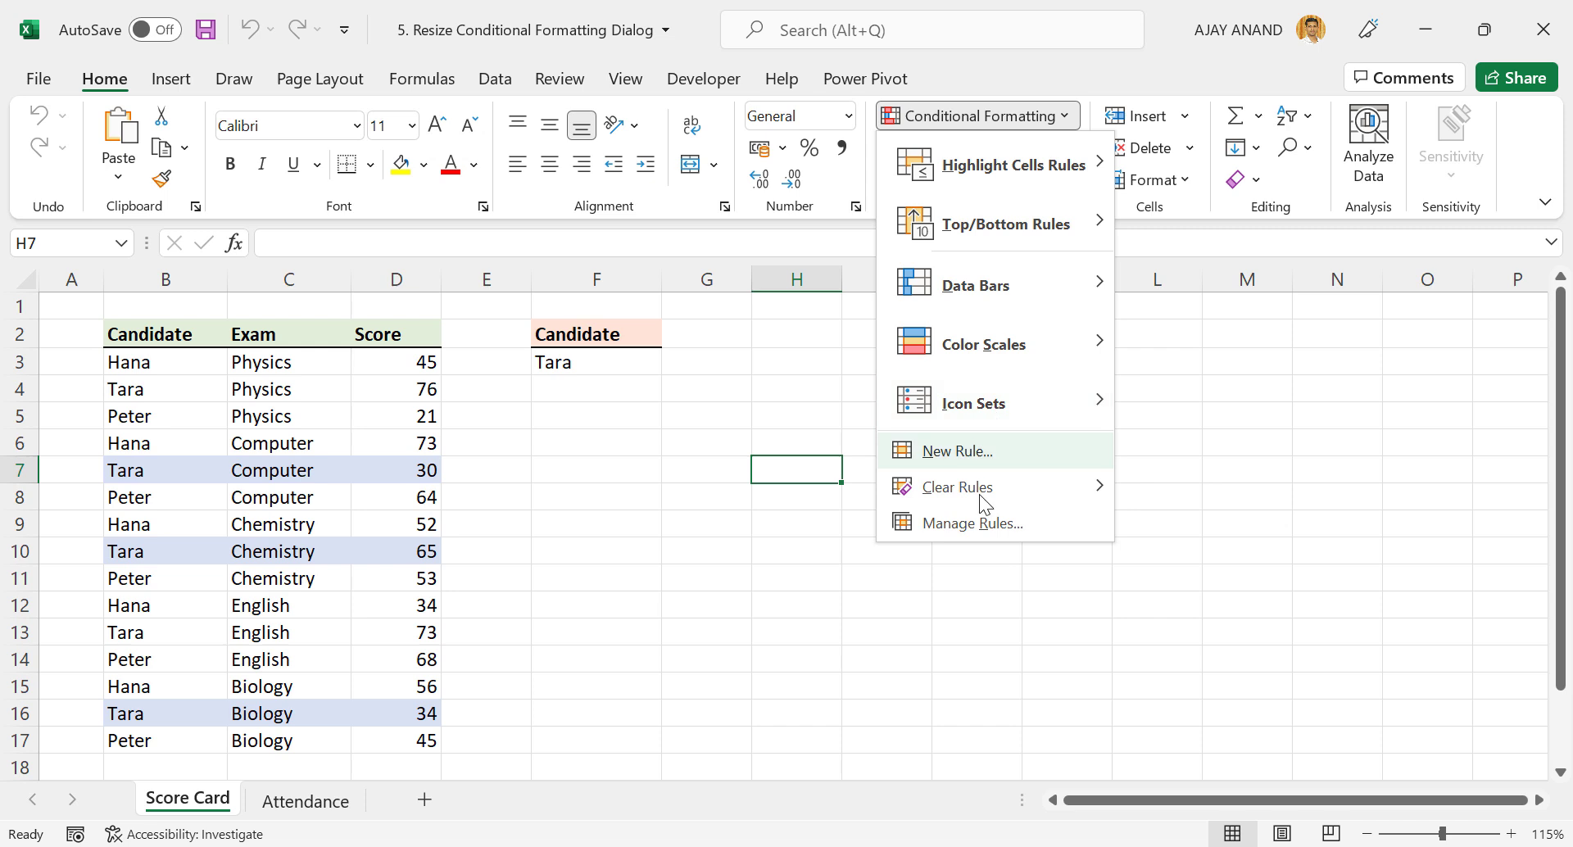
left_click(974, 529)
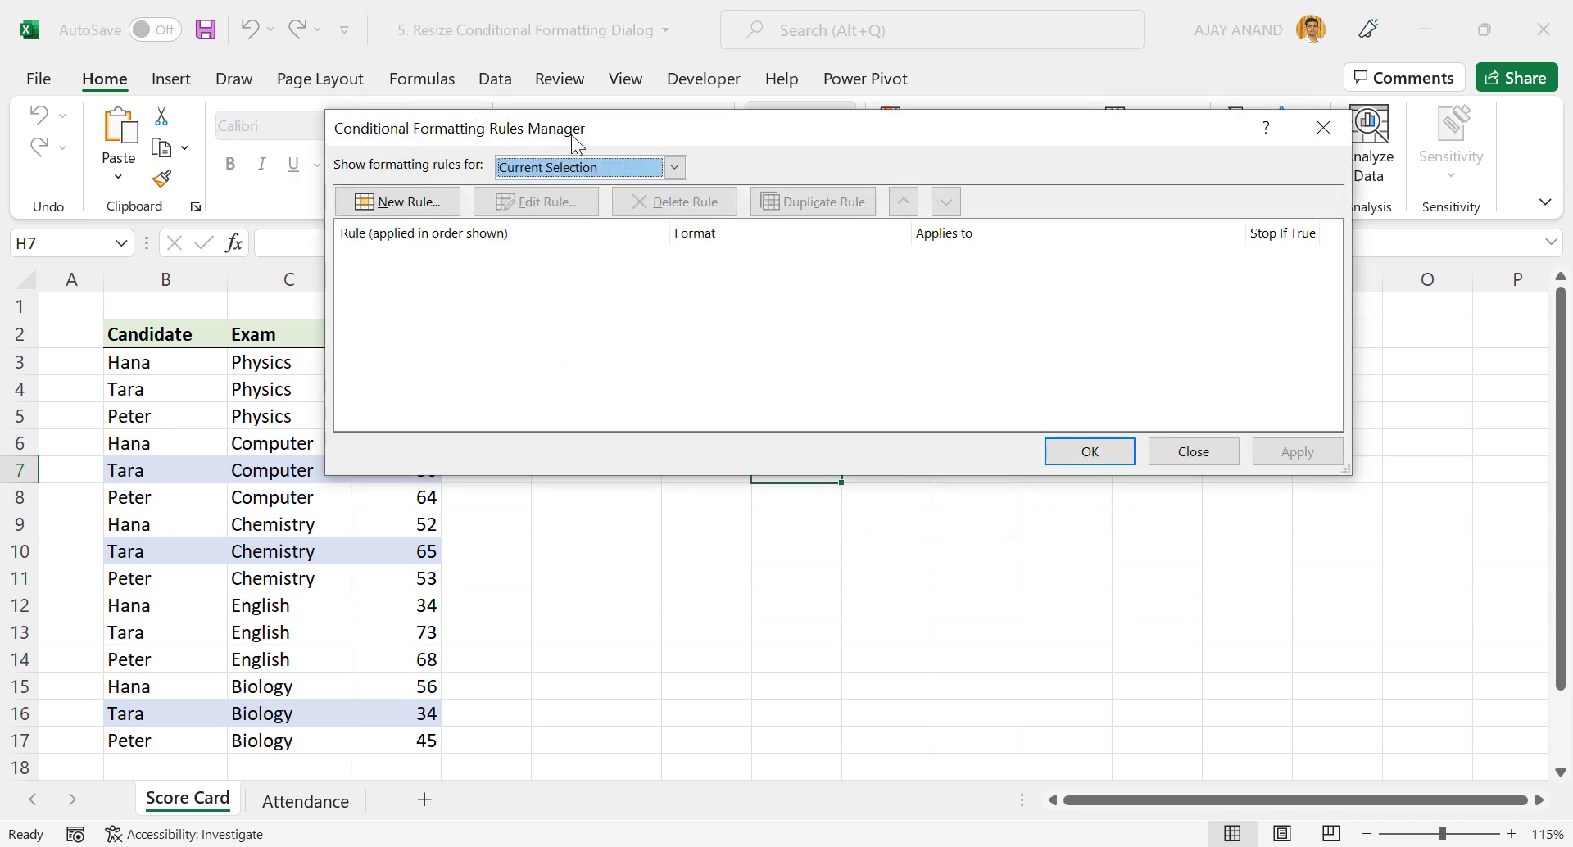
left_click_drag(1344, 472, 1207, 400)
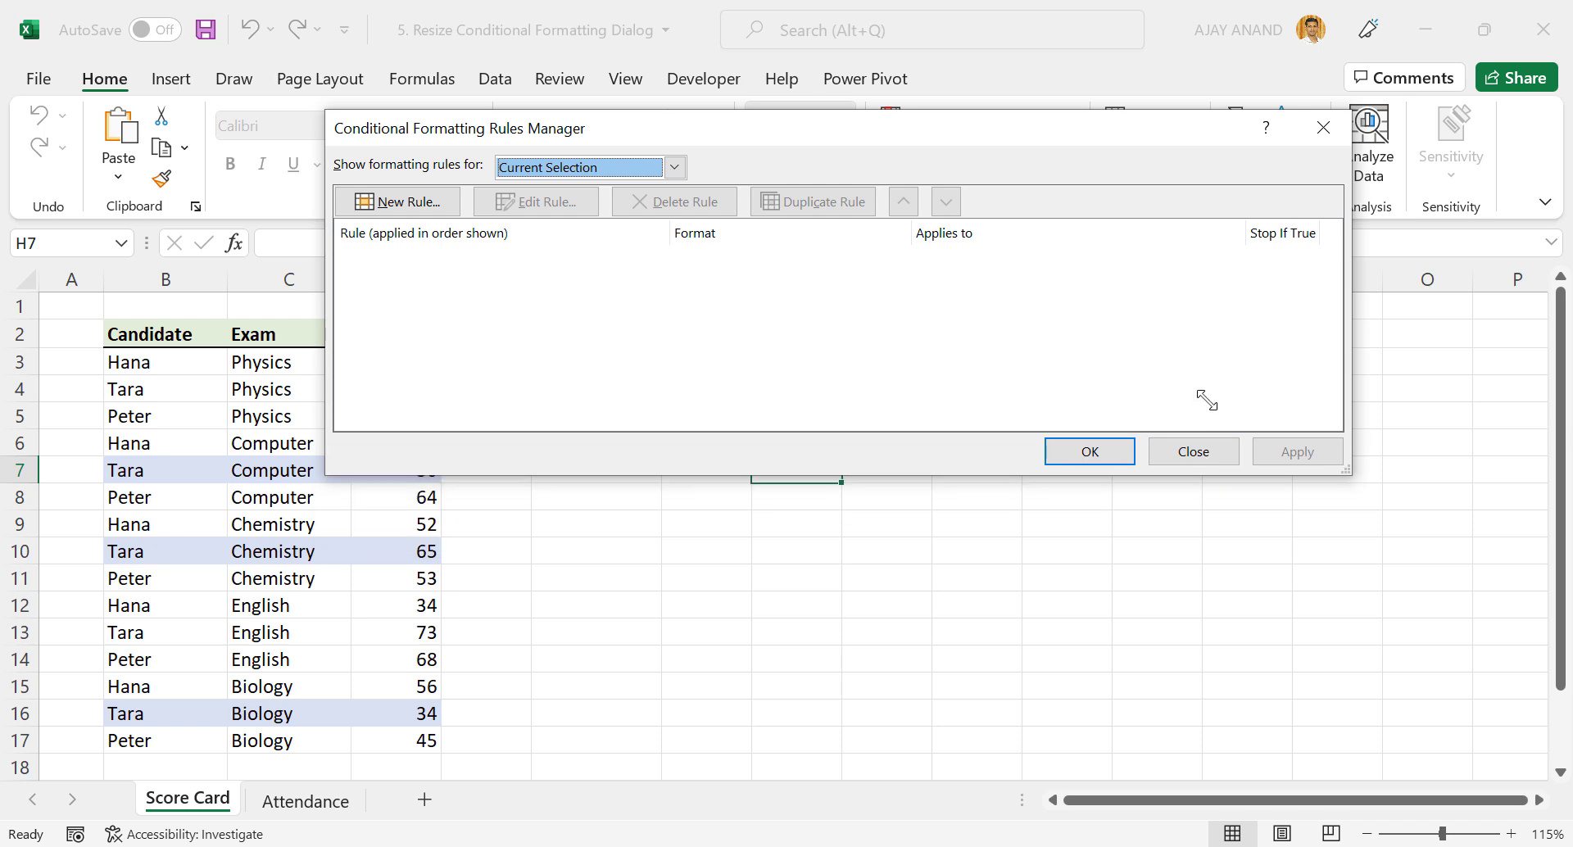
left_click(674, 168)
left_click(622, 205)
left_click(673, 168)
left_click(613, 223)
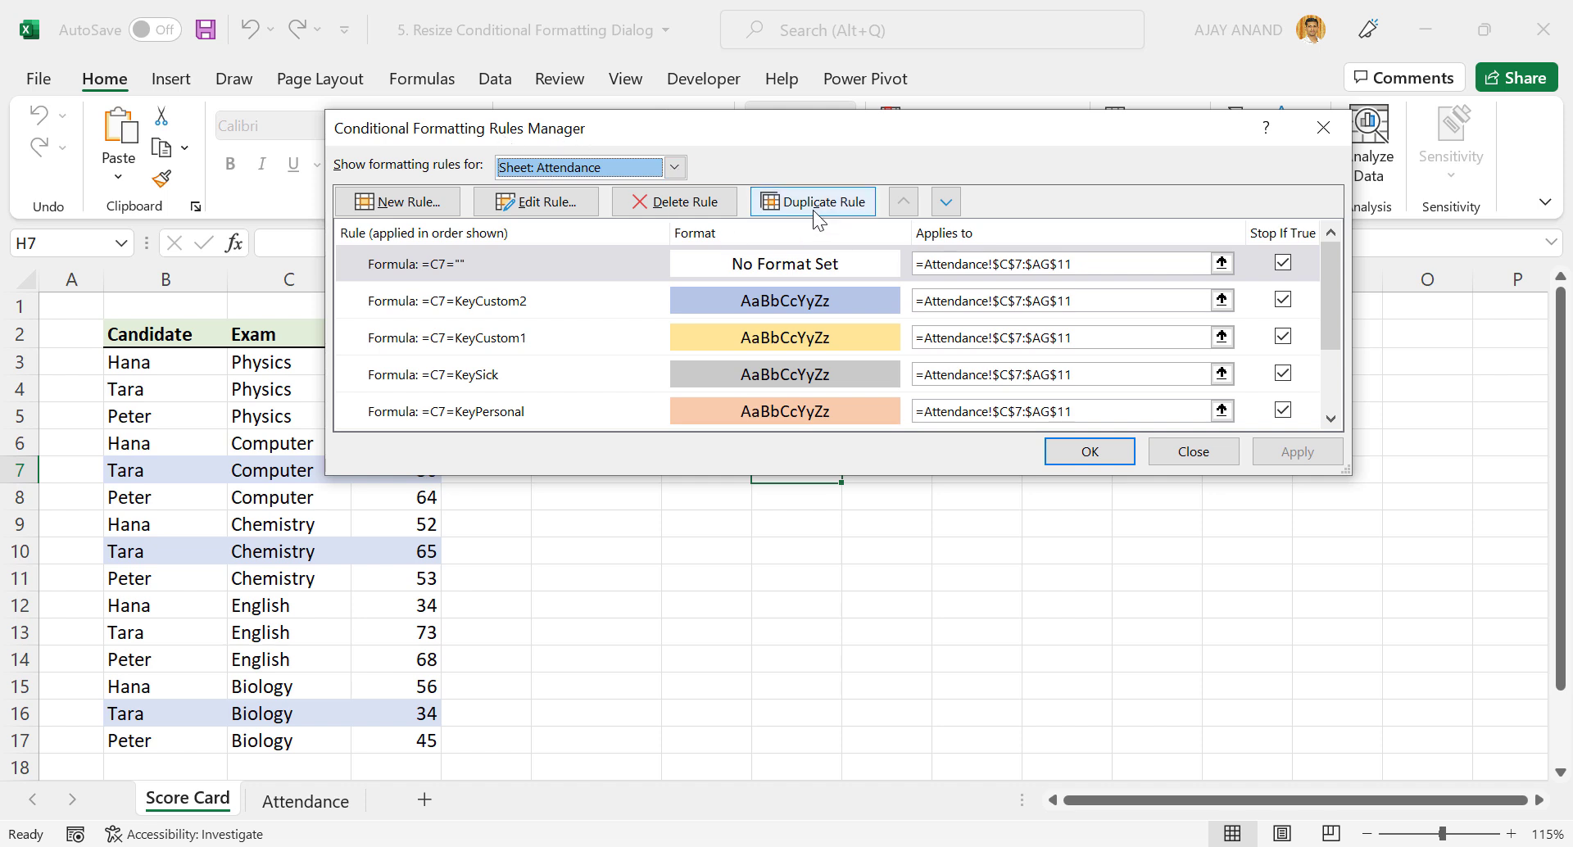
left_click_drag(895, 473, 870, 569)
Duplicate the Attendance rule =C7=KeyCustom2 three times and delete the topmost copy
left_click(537, 312)
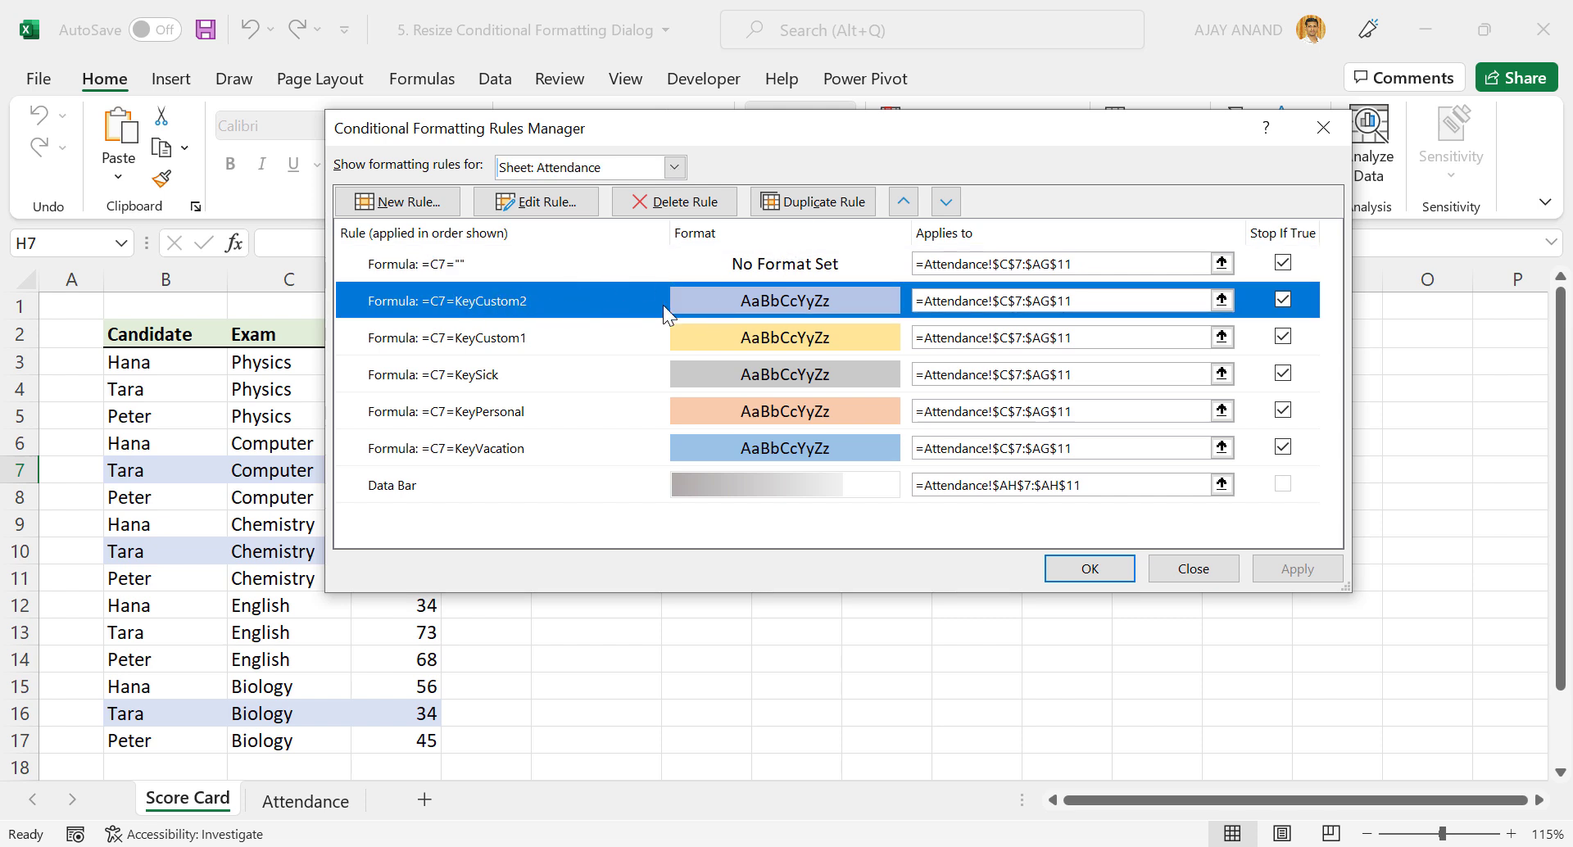
left_click(829, 210)
left_click(828, 210)
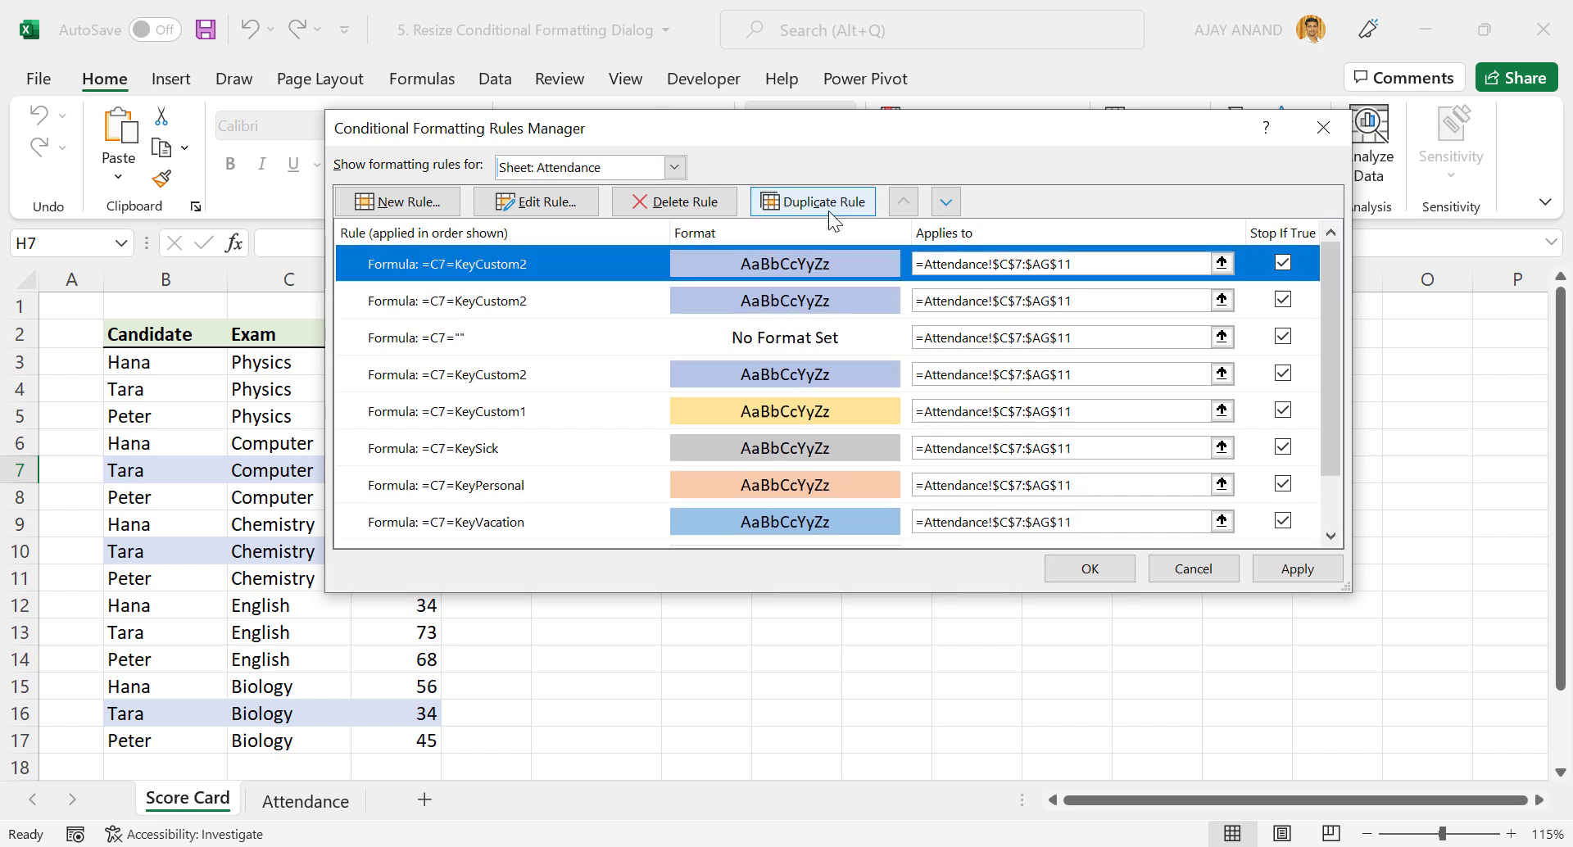
left_click(829, 210)
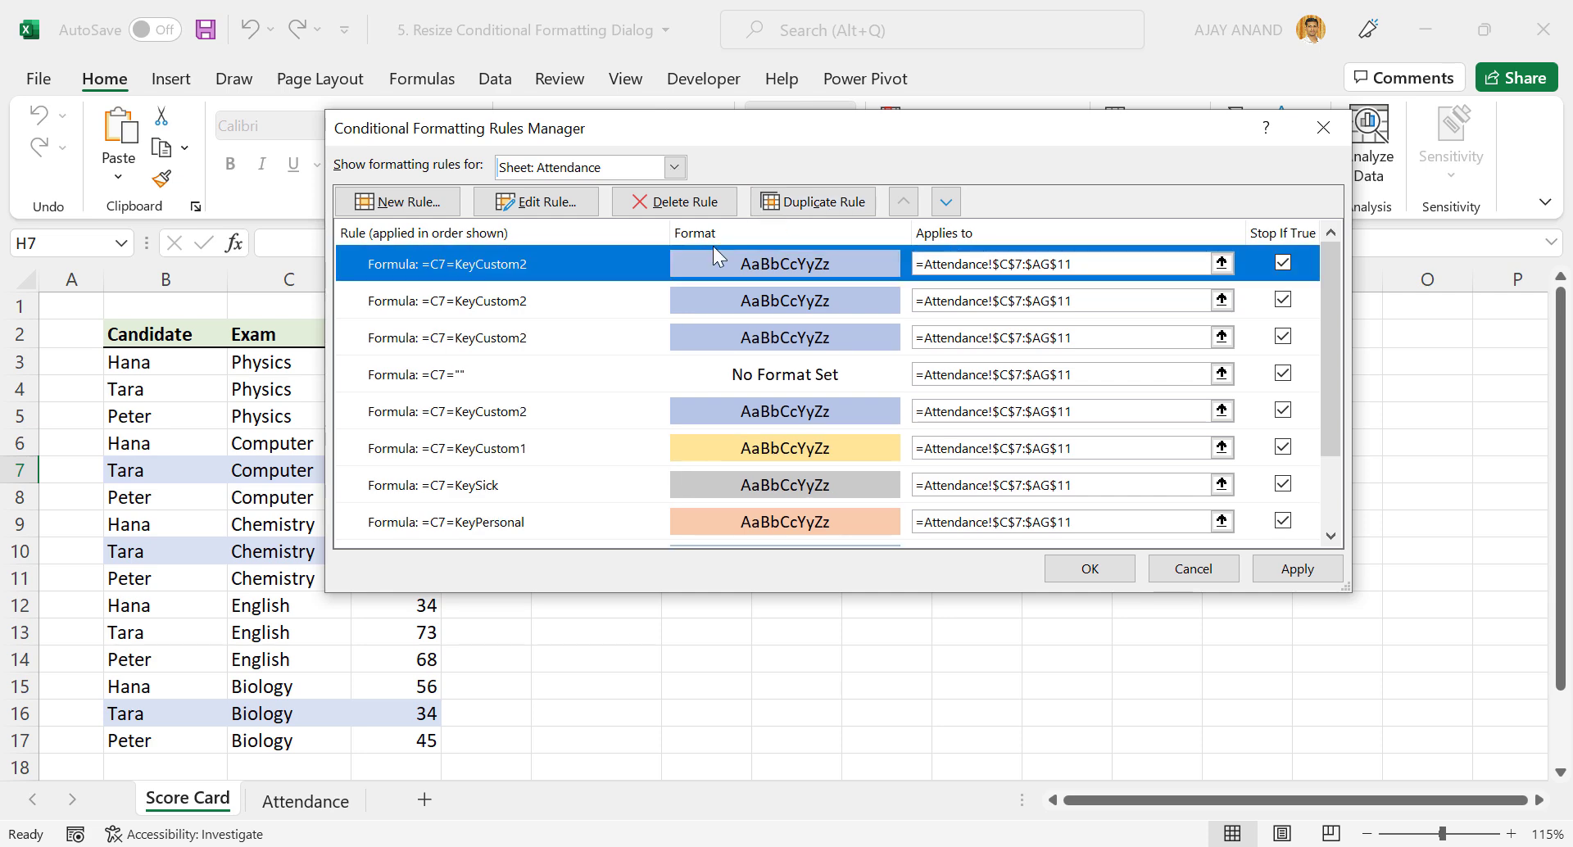
left_click(690, 205)
left_click_drag(1346, 587, 1346, 472)
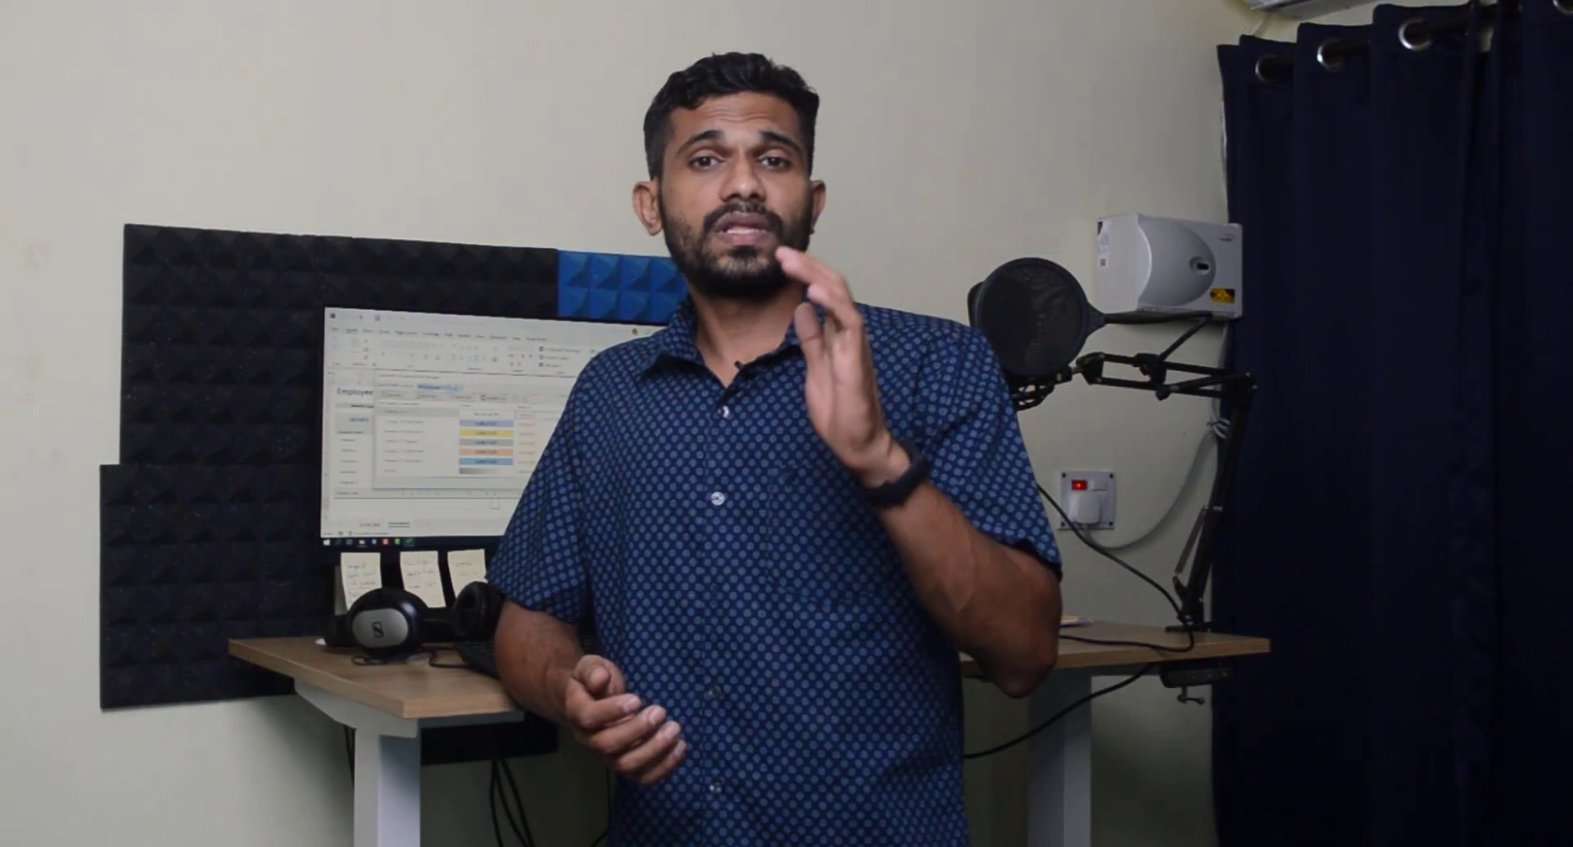